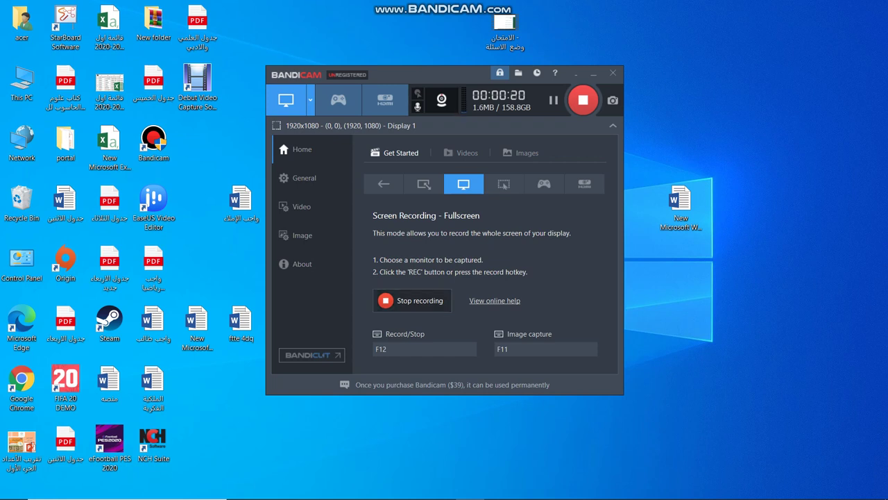
- Minimize Bandicam while it keeps recording and bring Chrome's e-learning login page to the front
click(593, 73)
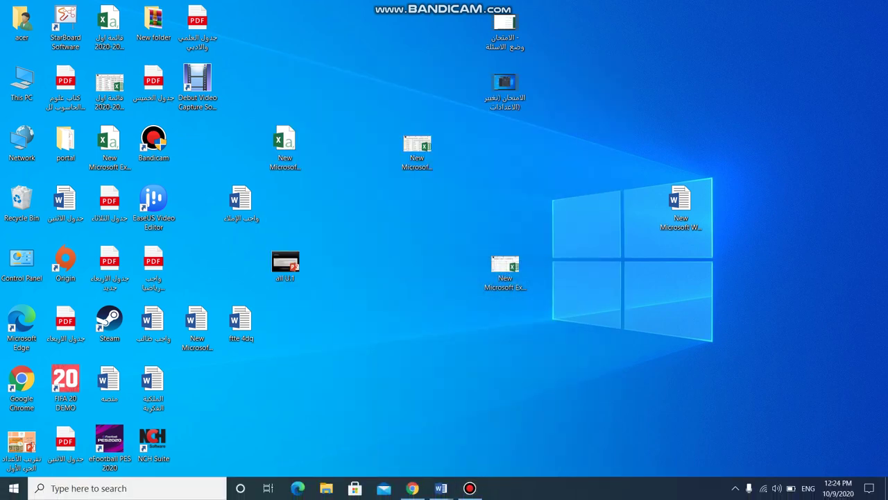
click(412, 487)
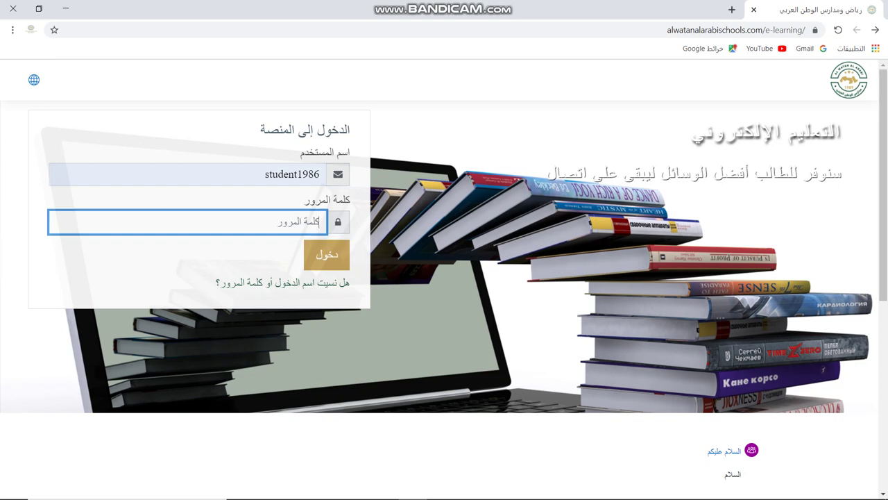
- Enter the account password and sign in to the school e-learning site
text(123456789)
click(326, 255)
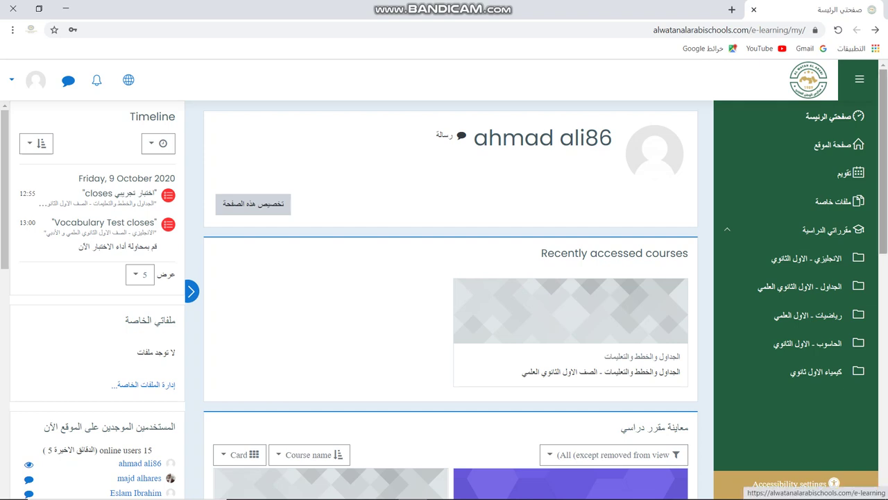
- Scroll through the dashboard's course overview cards and back up to Recently accessed courses
scroll(451, 298, down, 4)
scroll(451, 298, down, 1)
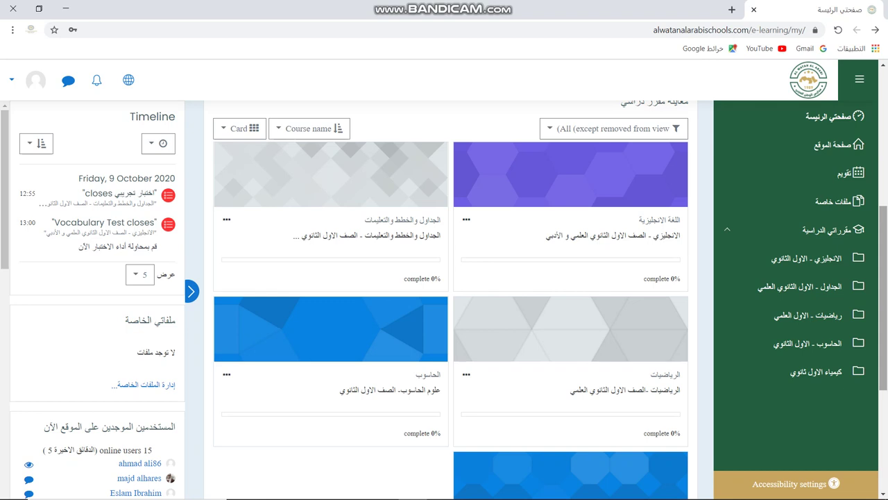
scroll(451, 299, up, 3)
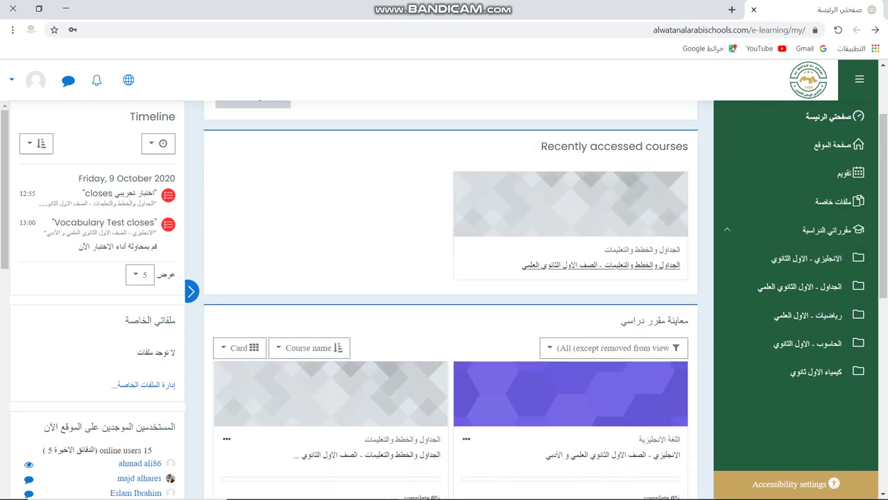
- Open the recently accessed course's اختبار تجريبي practice quiz and request a new attempt
click(601, 264)
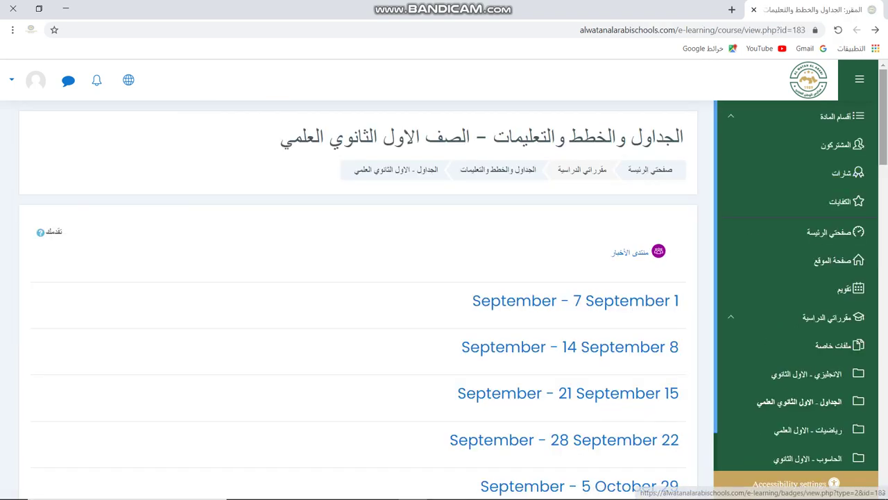
scroll(358, 299, down, 4)
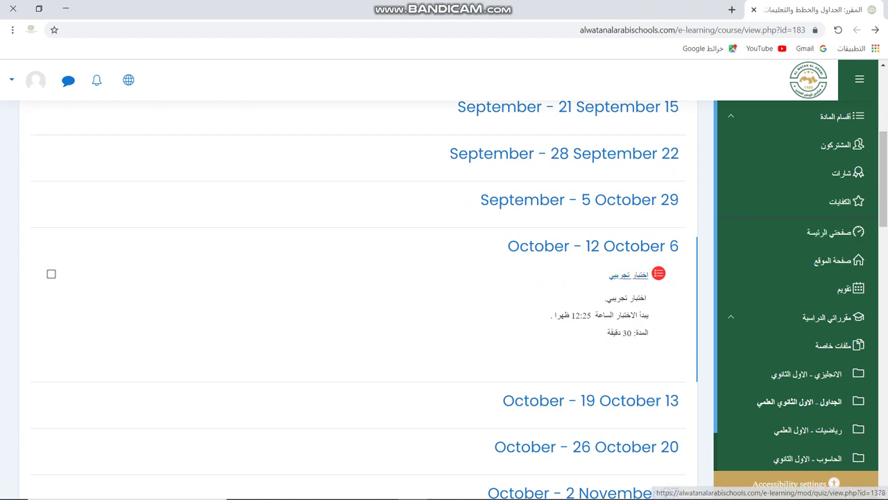
click(629, 274)
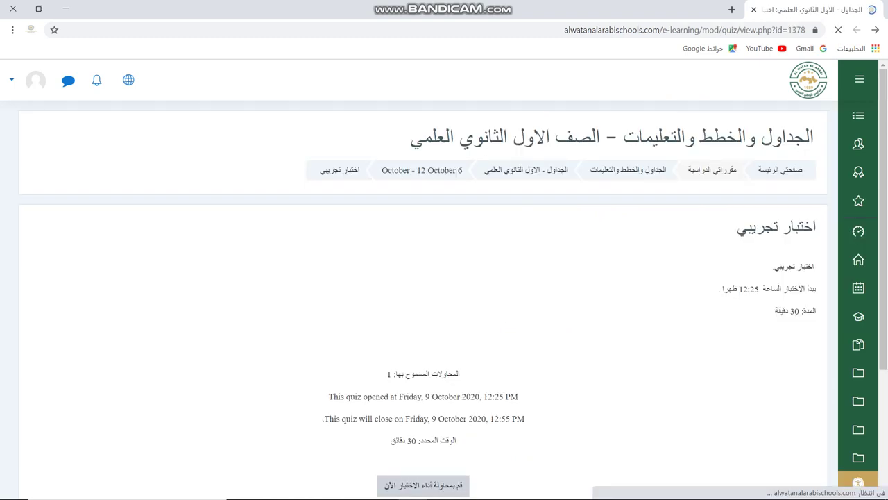
scroll(423, 298, down, 1)
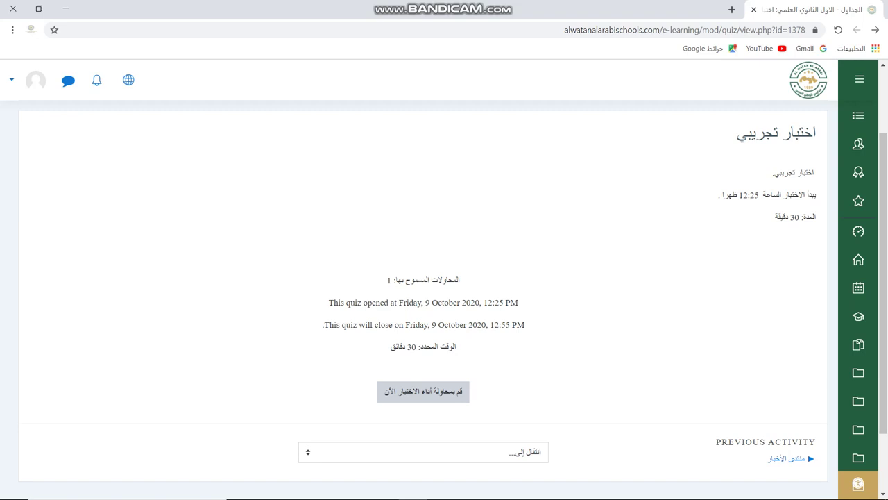
click(423, 391)
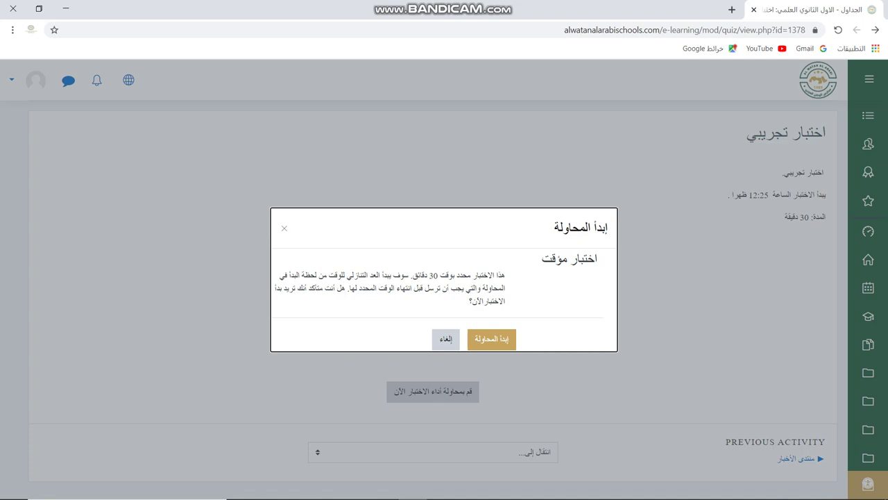
- Confirm starting the 30-minute timed attempt and scroll down to question 1
click(492, 339)
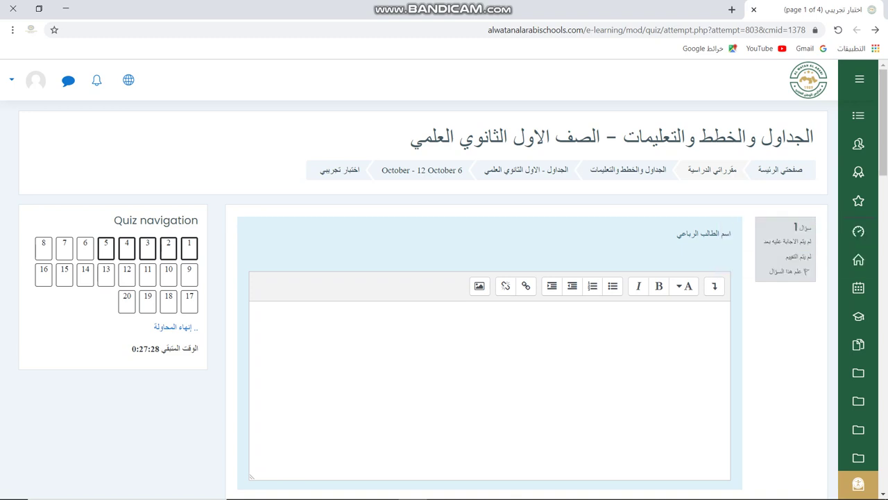
scroll(444, 277, down, 1)
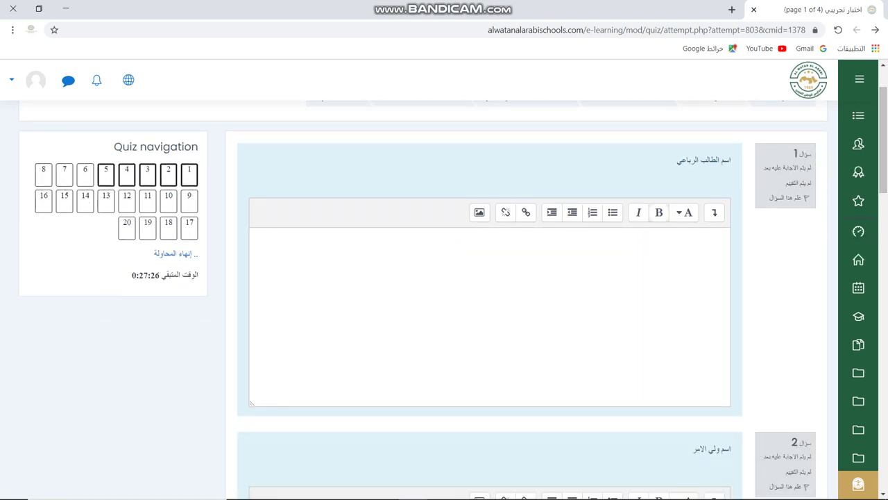
- Answer question 1 with the student's full name, correcting the typos
click(727, 237)
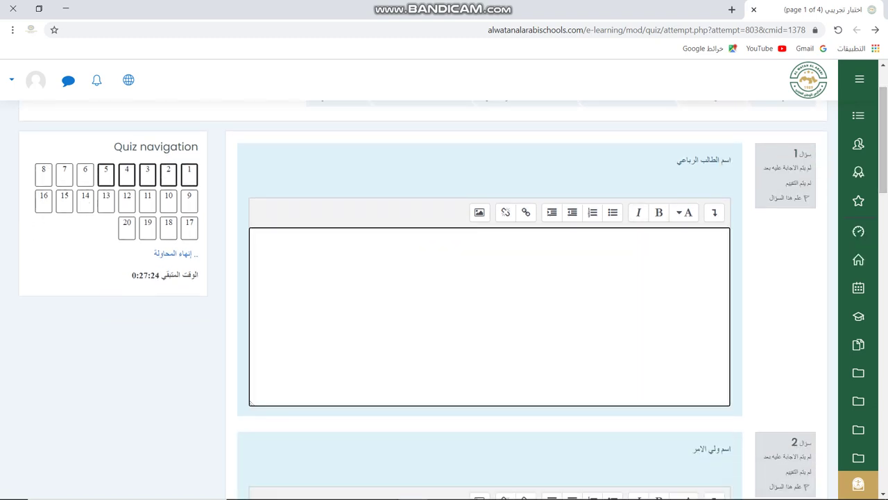
text(hpl)
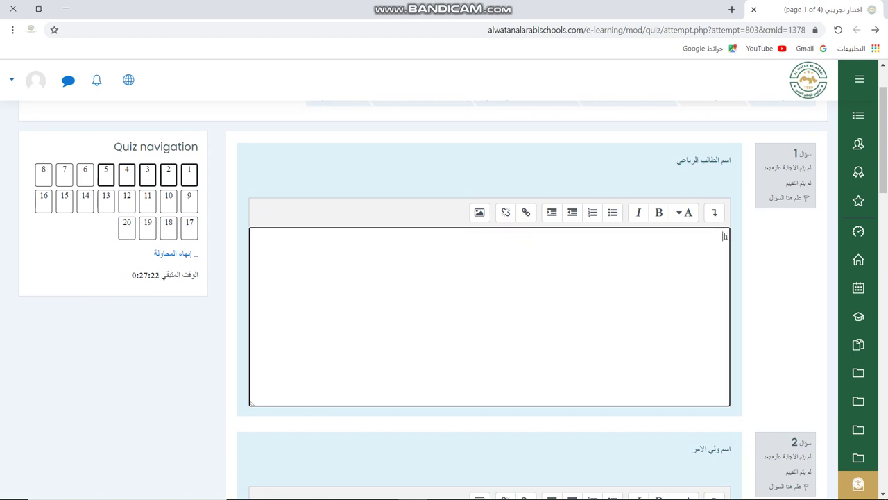
key(BackSpace)
key(BackSpace)
key(BackSpace)
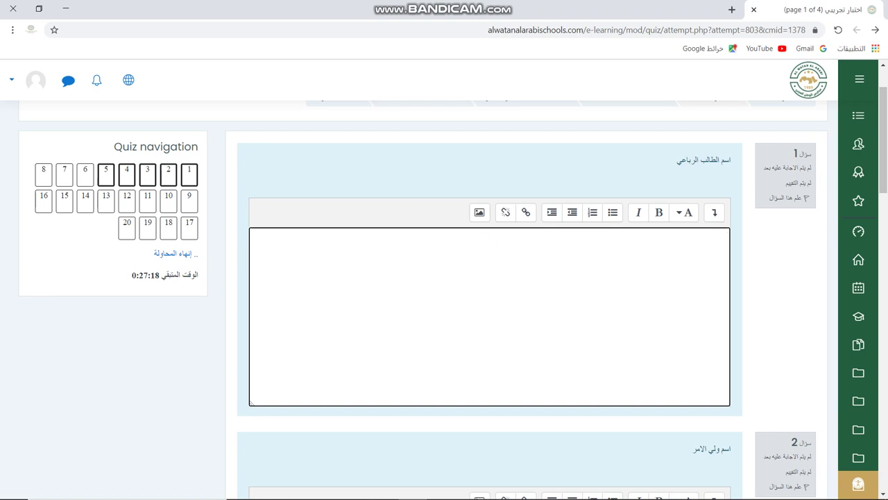
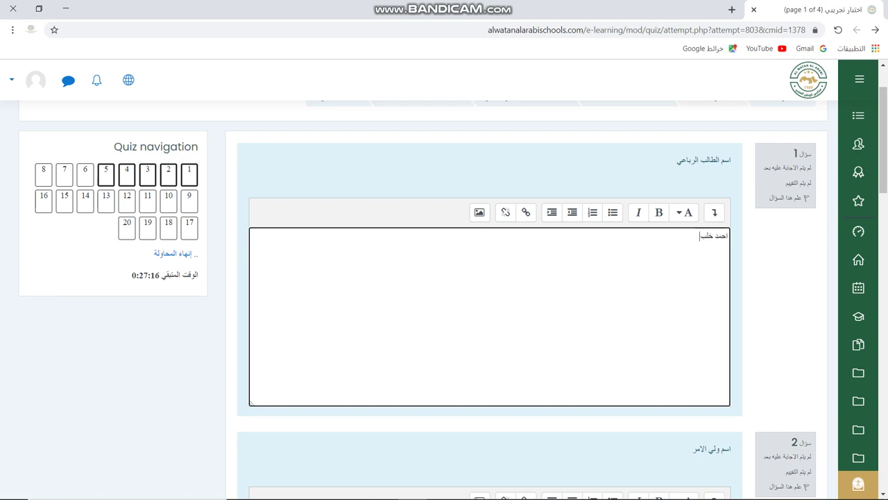
- Answer questions 2–4 with the guardian's name, nationality الاردنية and the national number
scroll(486, 299, down, 4)
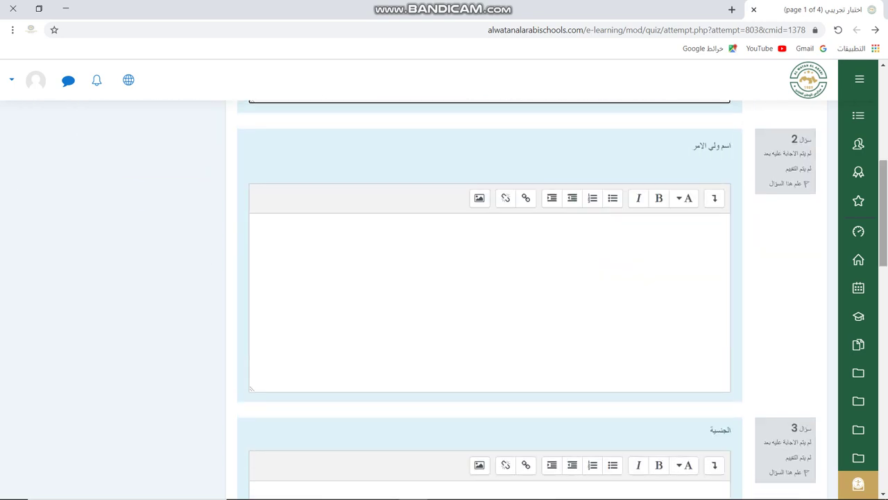
click(727, 222)
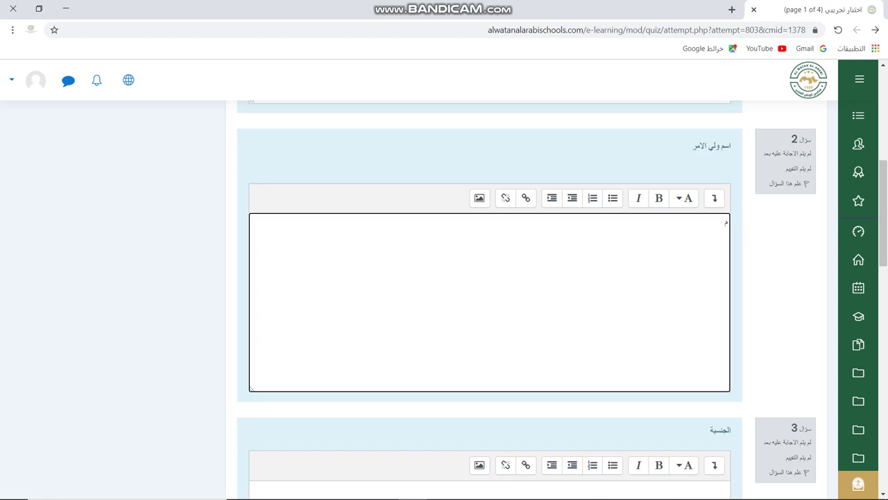
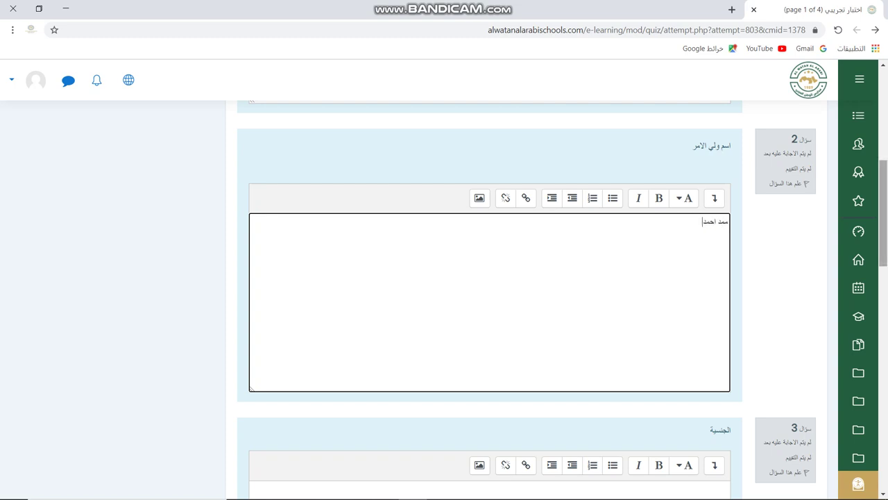
drag(883, 215, 883, 262)
click(722, 297)
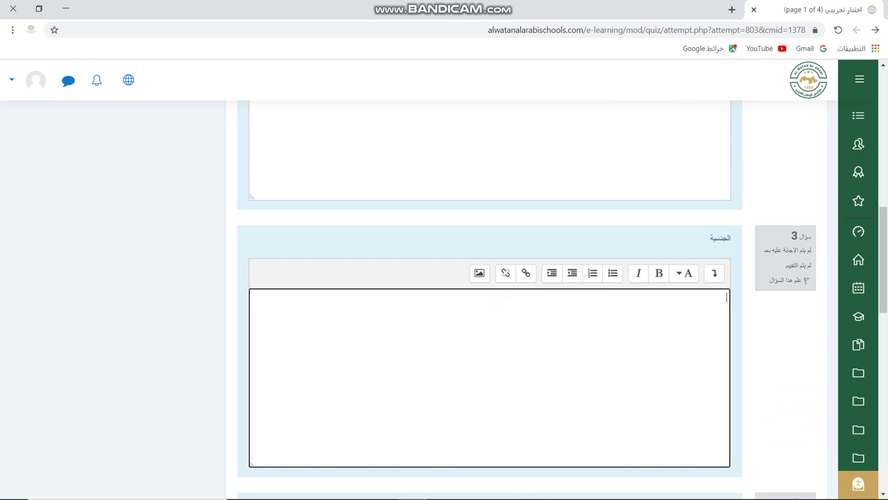
text(الاردنية)
drag(883, 260, 883, 317)
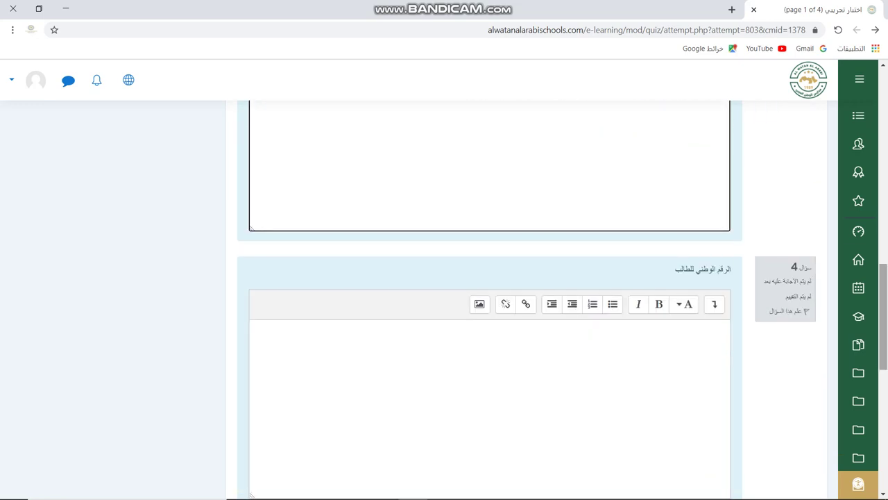
click(725, 329)
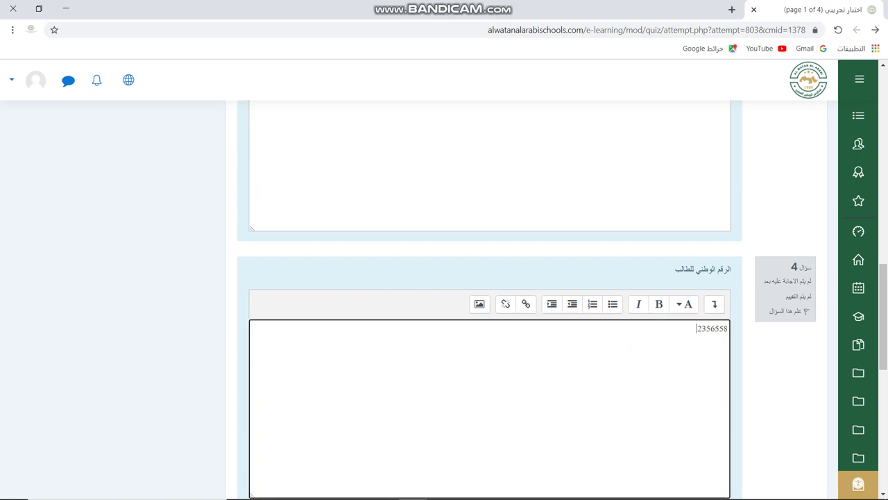
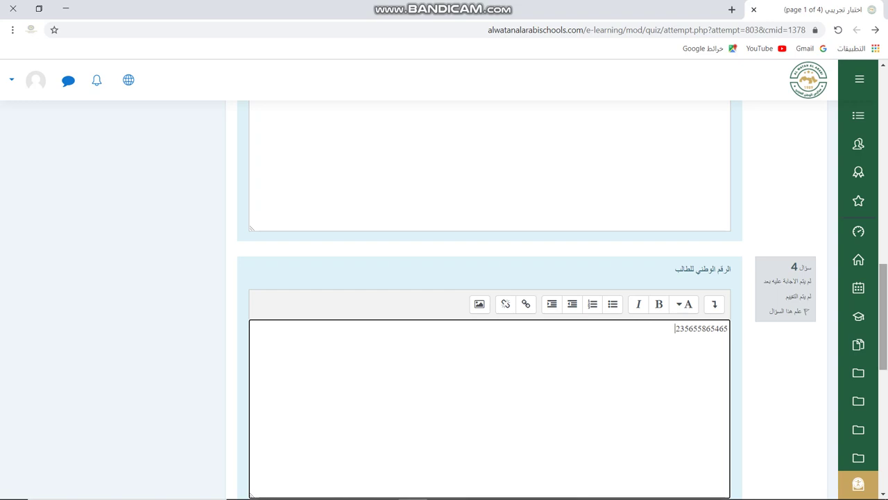
- Answer question 5 with section الشعبة أ and move to quiz page 2
scroll(490, 298, down, 4)
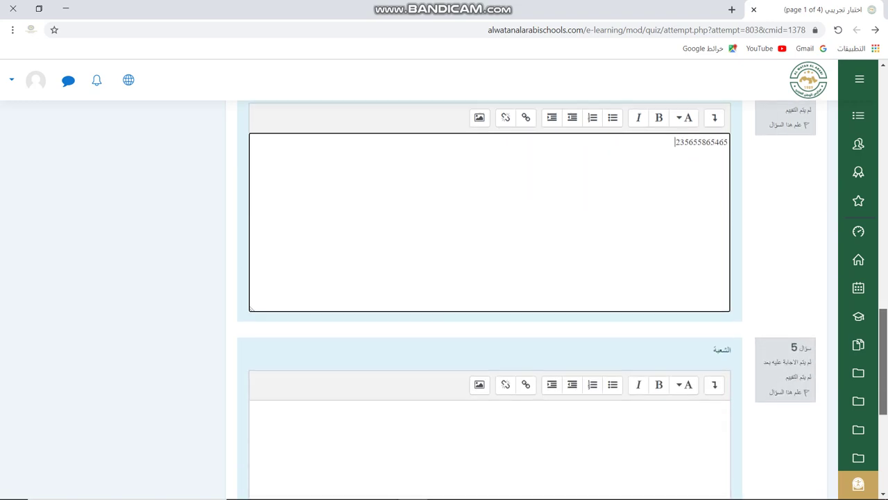
click(726, 297)
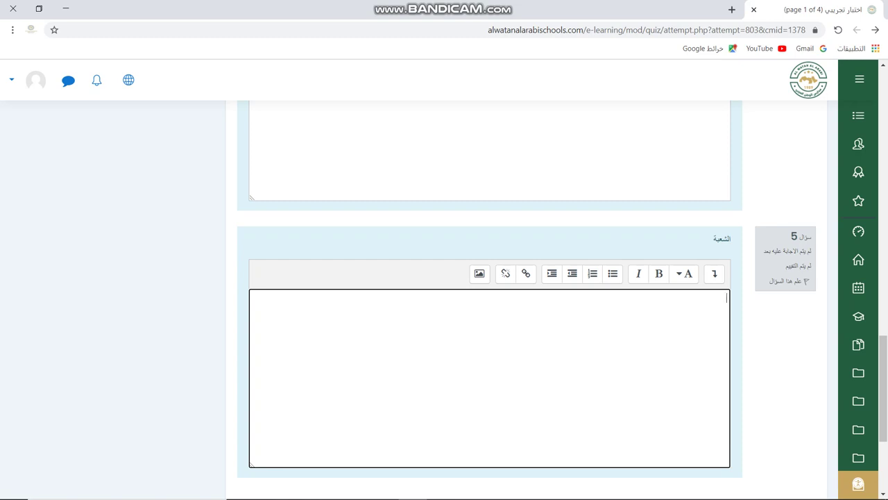
text(أ)
key(BackSpace)
text(الشعبة أ)
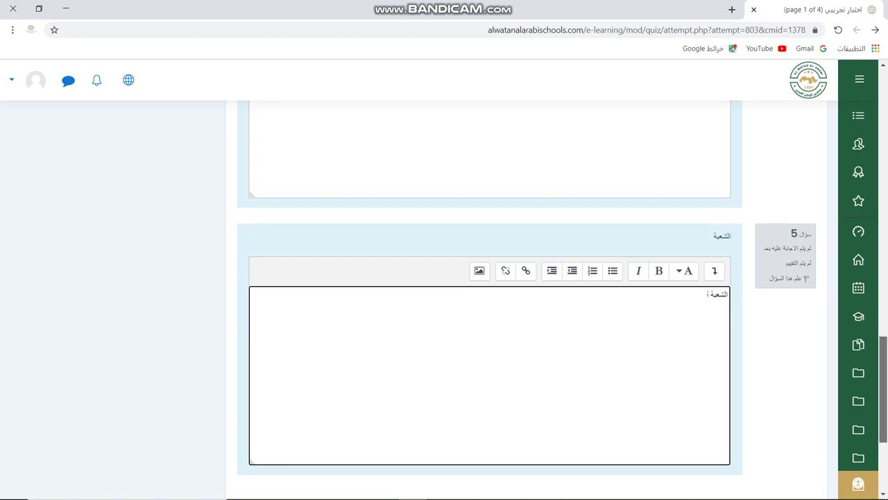
scroll(486, 299, down, 3)
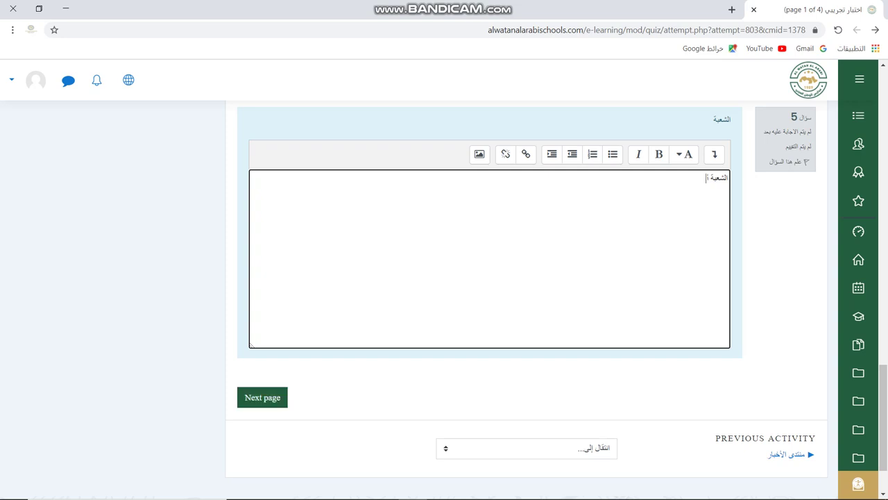
click(263, 397)
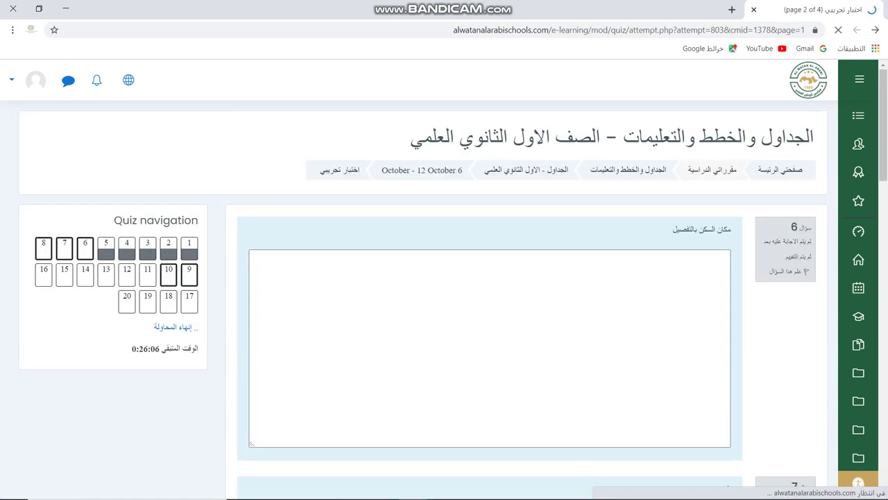
- Enter the home address for question 6 and grade الاول الثانوي for question 7
click(727, 289)
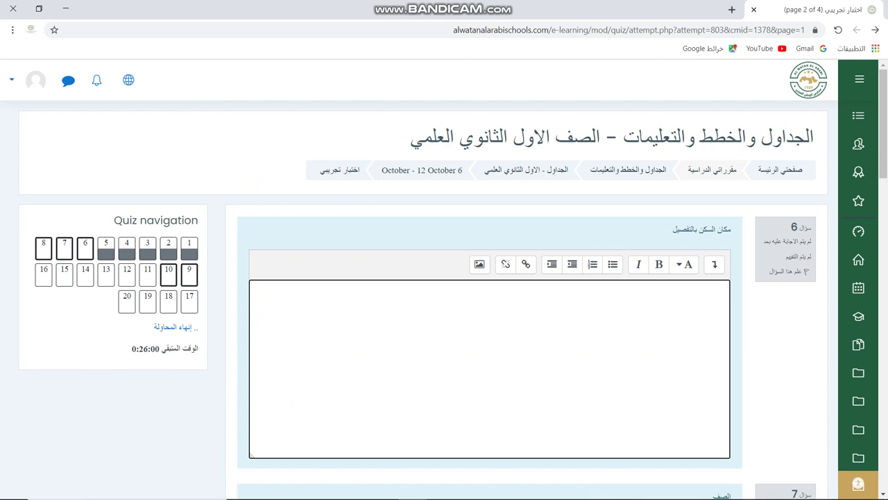
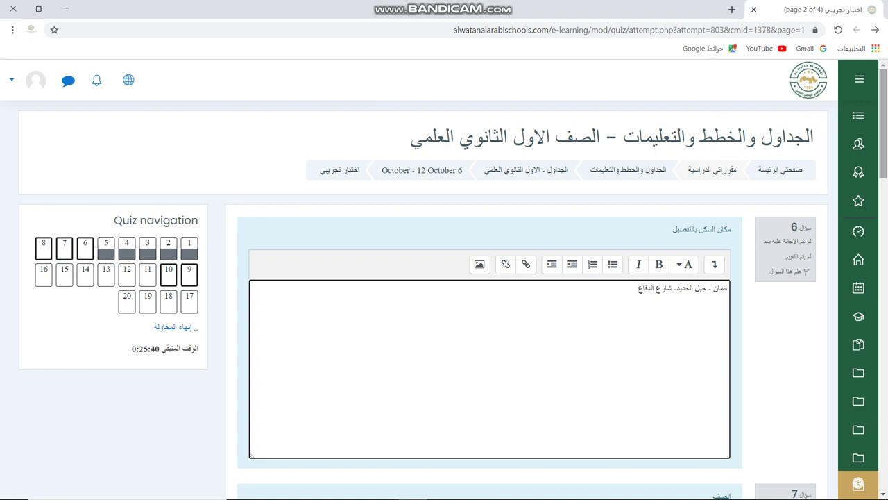
scroll(454, 299, down, 3)
scroll(490, 299, down, 1)
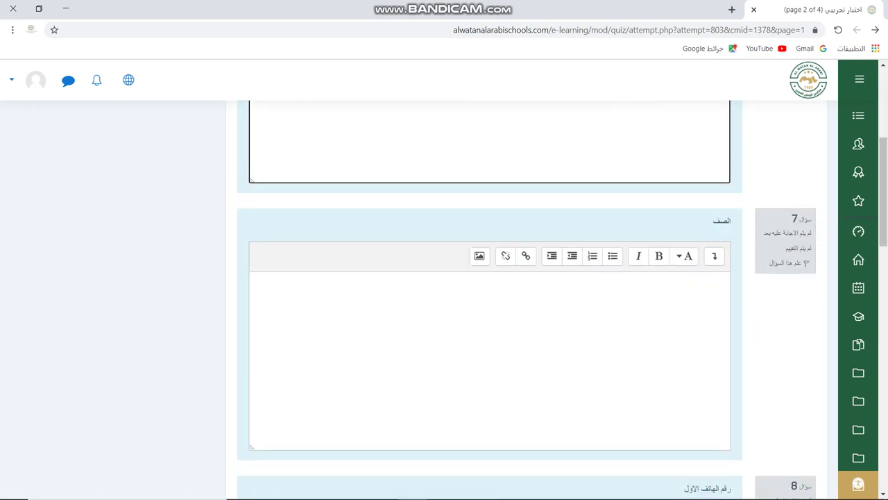
click(727, 279)
text(الا)
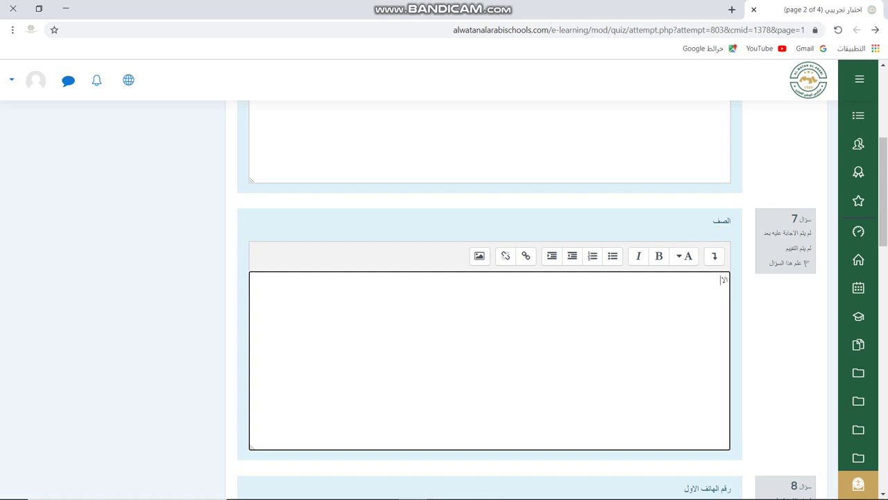
text(ول الثانوي)
- Enter two phone numbers for questions 8–9, answer لا يوجد for question 10, then go to page 3
scroll(489, 278, down, 2)
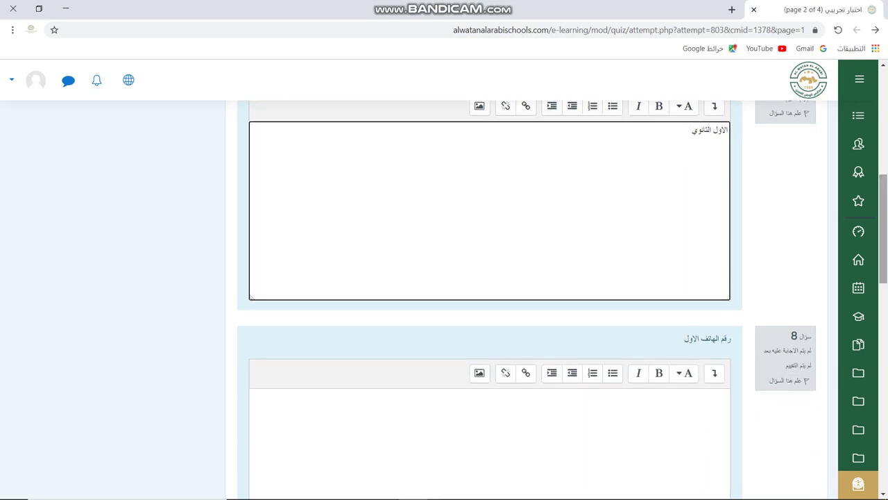
scroll(490, 277, down, 2)
click(722, 236)
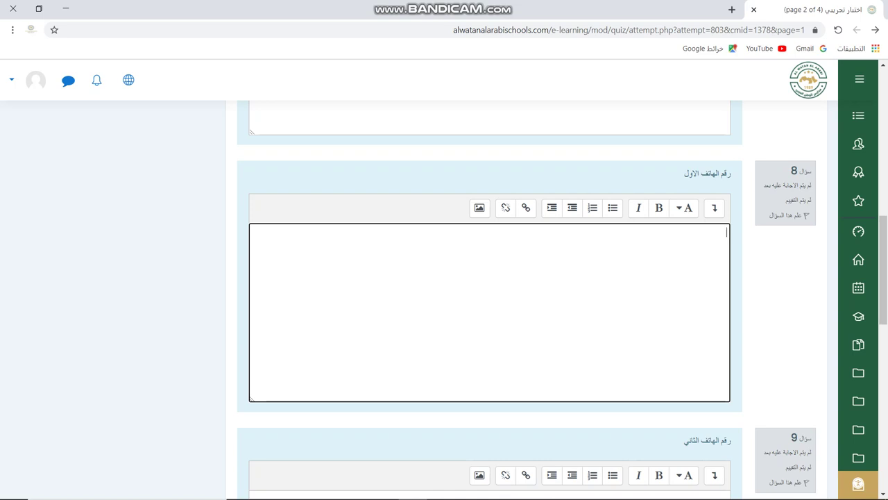
scroll(490, 277, down, 4)
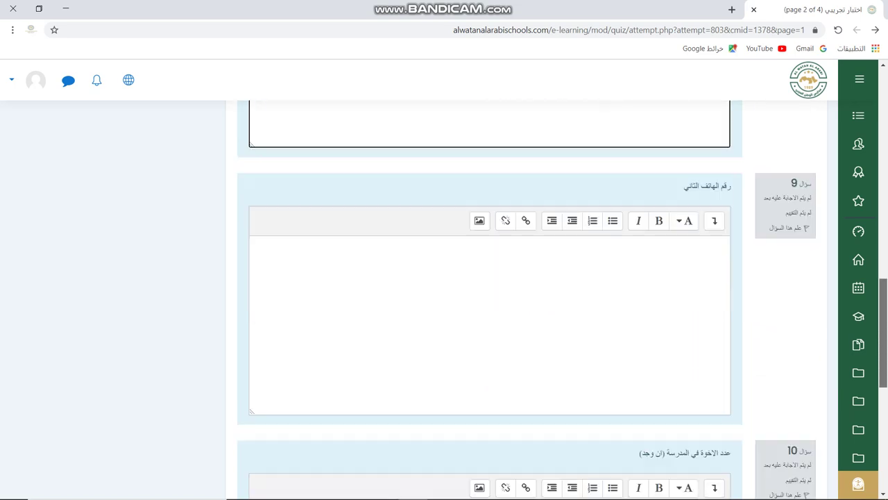
click(726, 233)
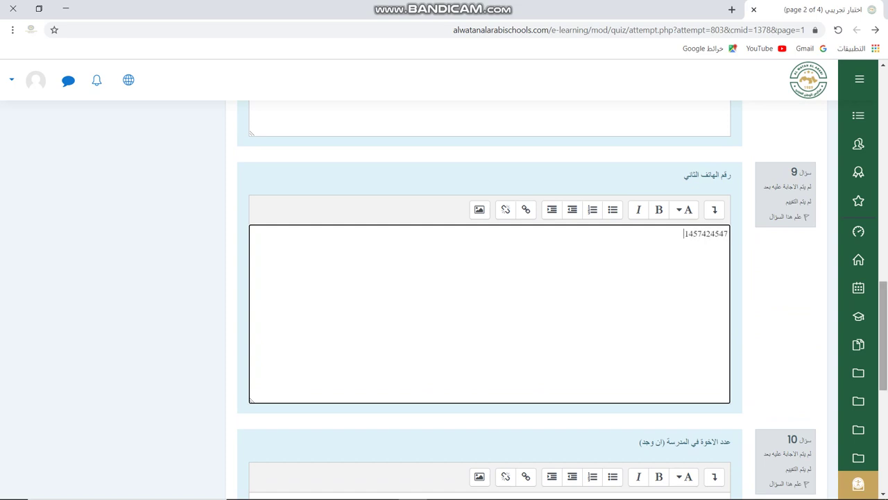
scroll(882, 335, down, 3)
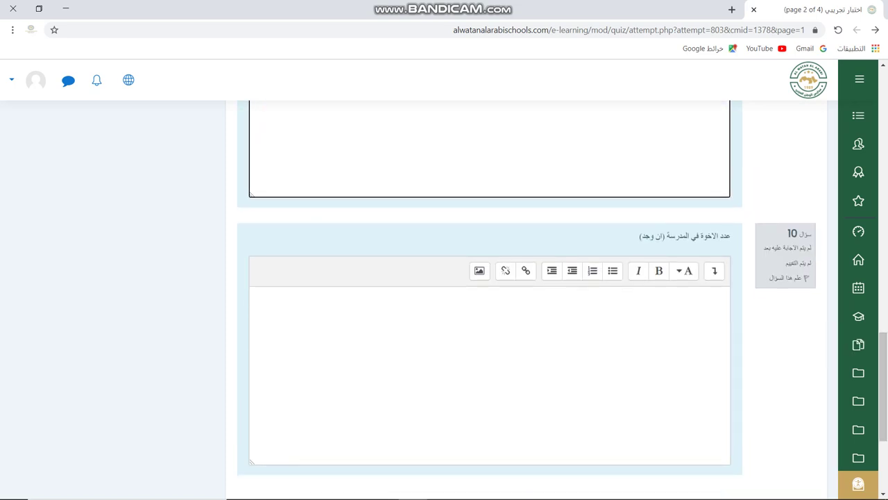
click(725, 295)
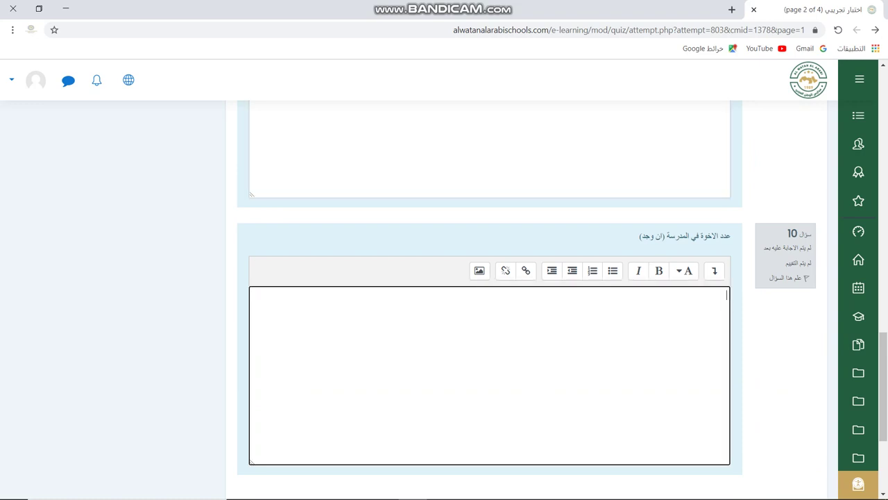
text(لا يوجد)
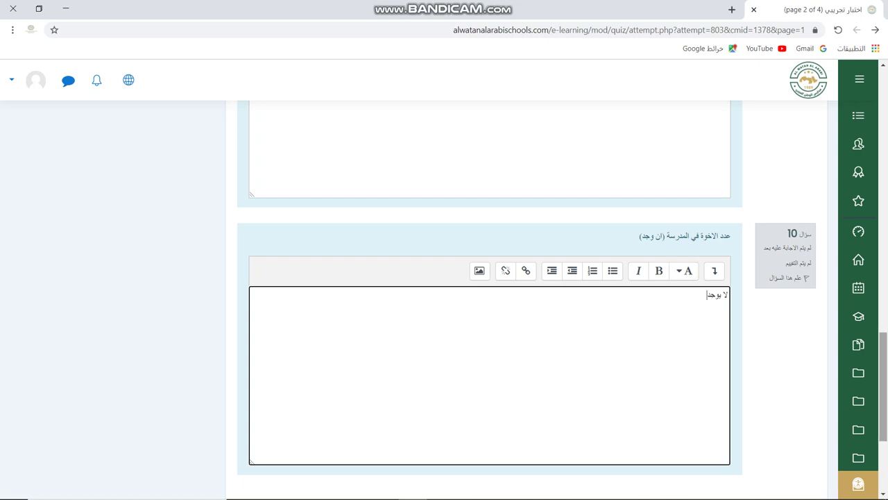
scroll(490, 277, down, 2)
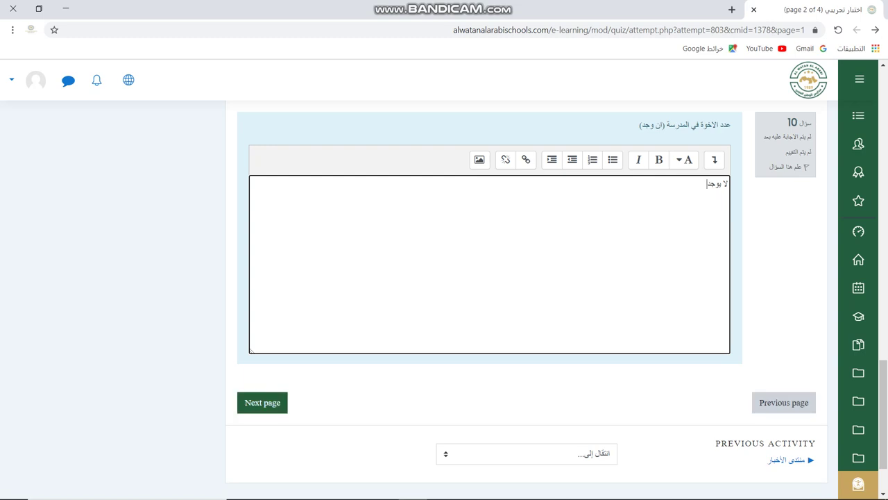
click(263, 402)
- On page 3, answer question 11 الرحمن and question 12 اسيا, and flag question 12
click(262, 403)
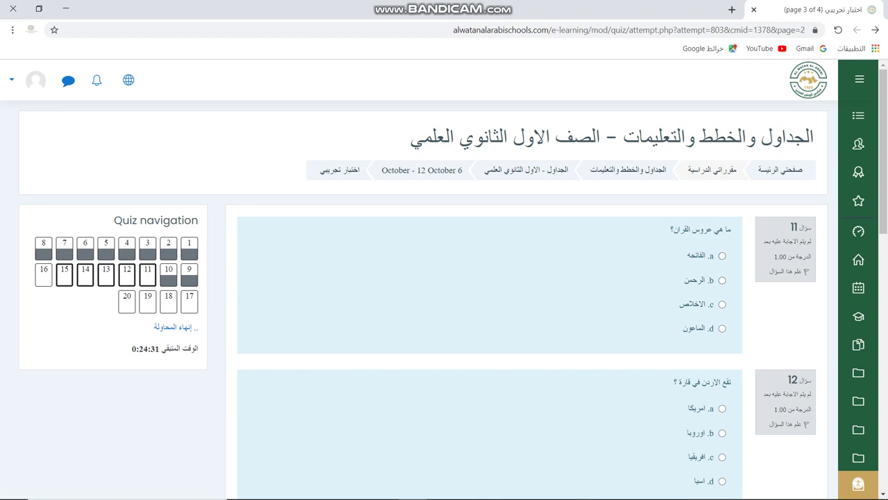
click(722, 279)
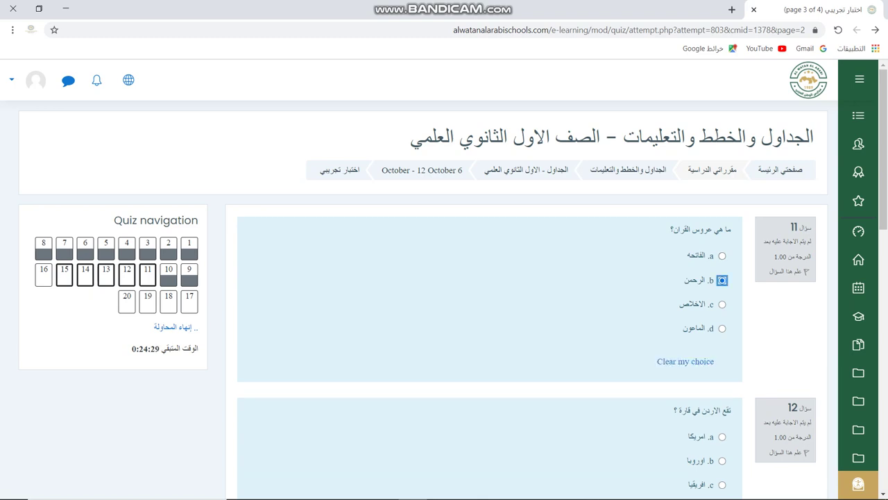
scroll(486, 299, down, 2)
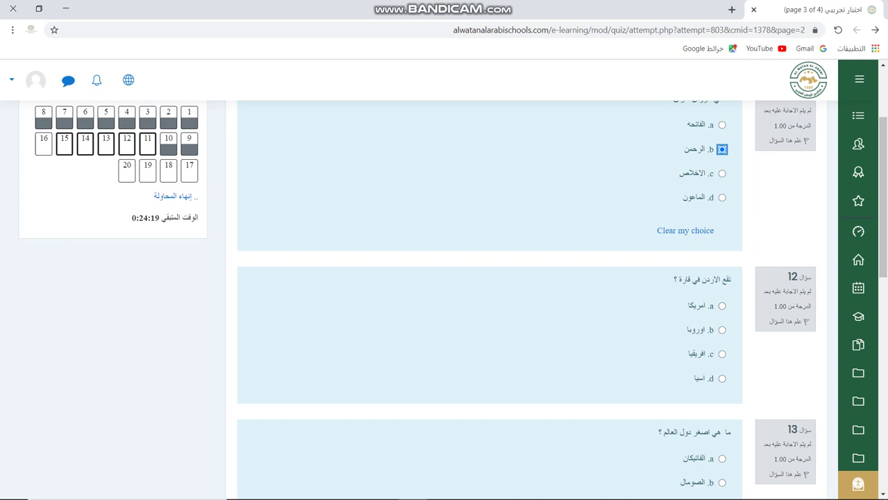
click(721, 378)
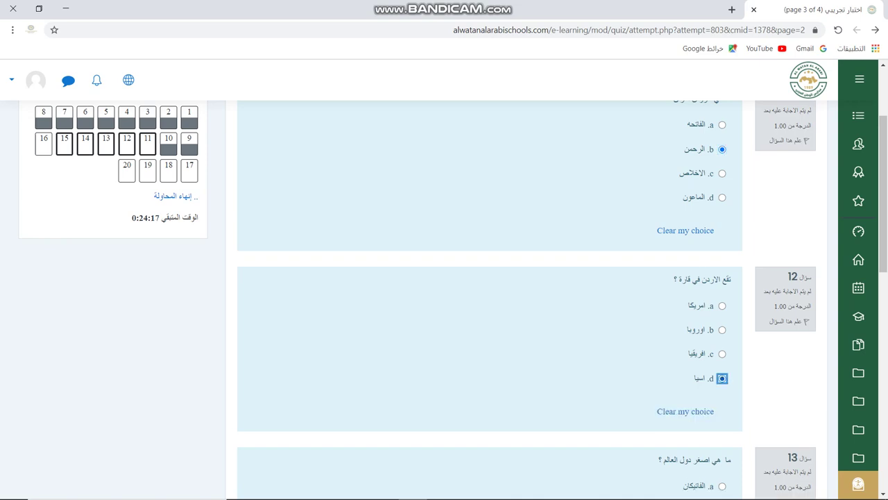
click(806, 321)
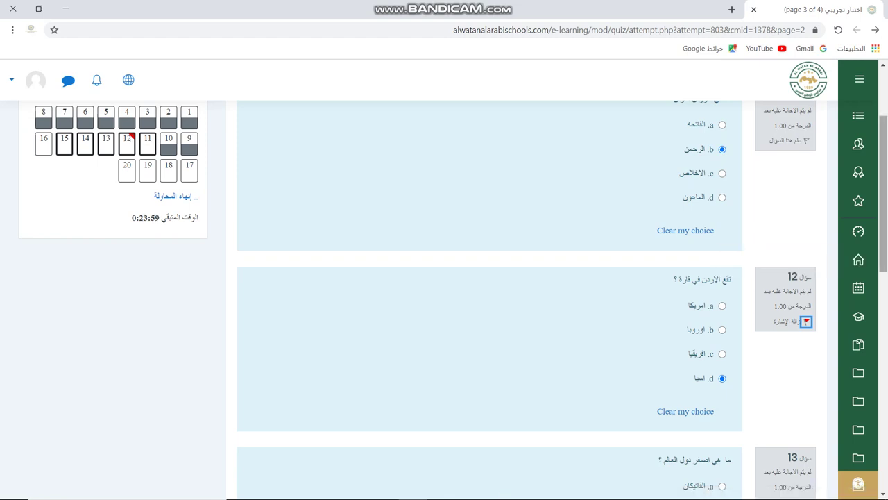
scroll(486, 299, down, 3)
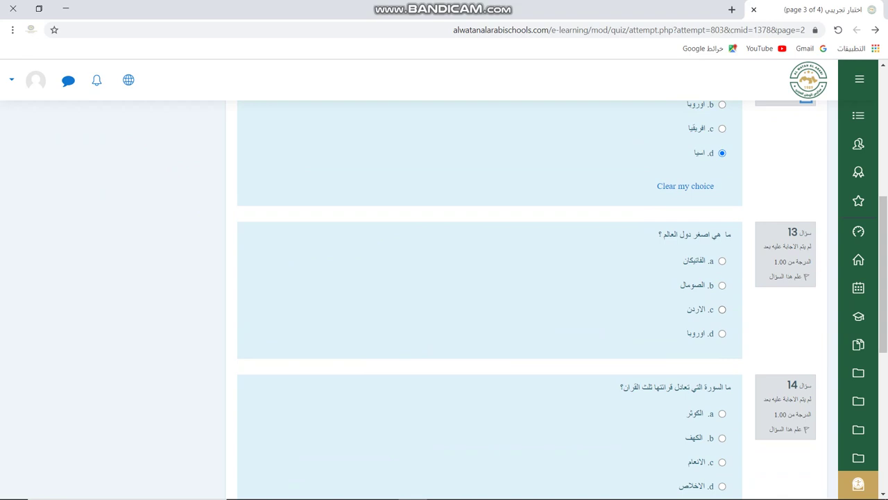
- Answer question 13 with الفاتيكان and question 14 with الاخلاص, replacing an initial الانعام choice
click(722, 260)
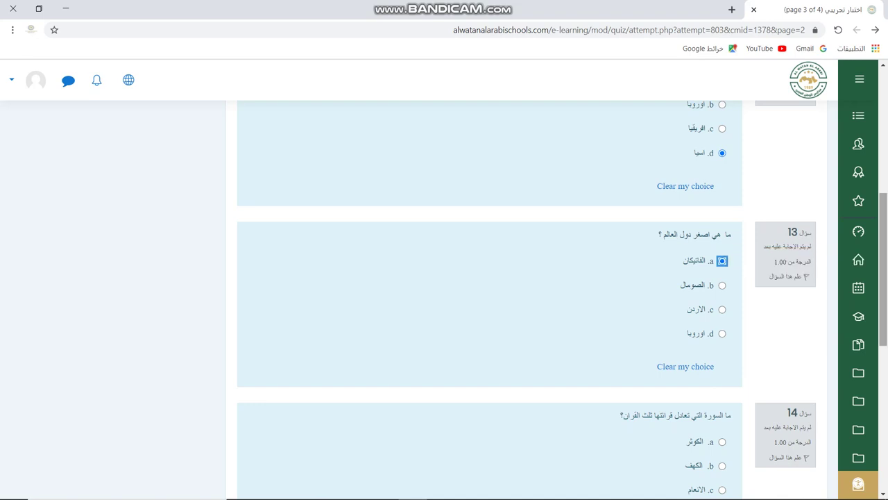
scroll(722, 260, down, 2)
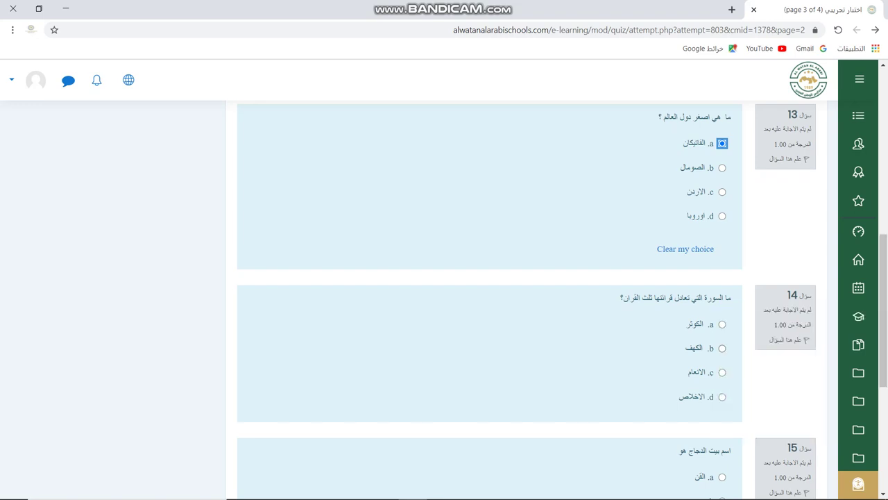
click(722, 372)
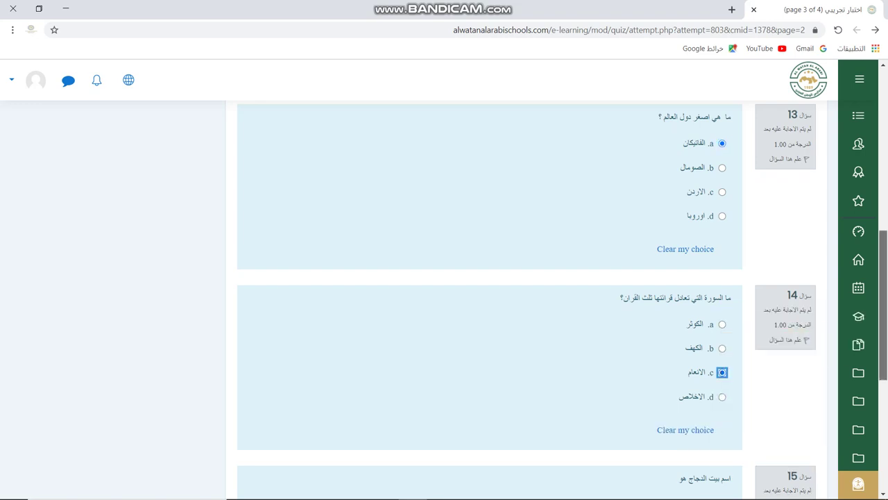
scroll(489, 298, down, 2)
scroll(490, 298, down, 1)
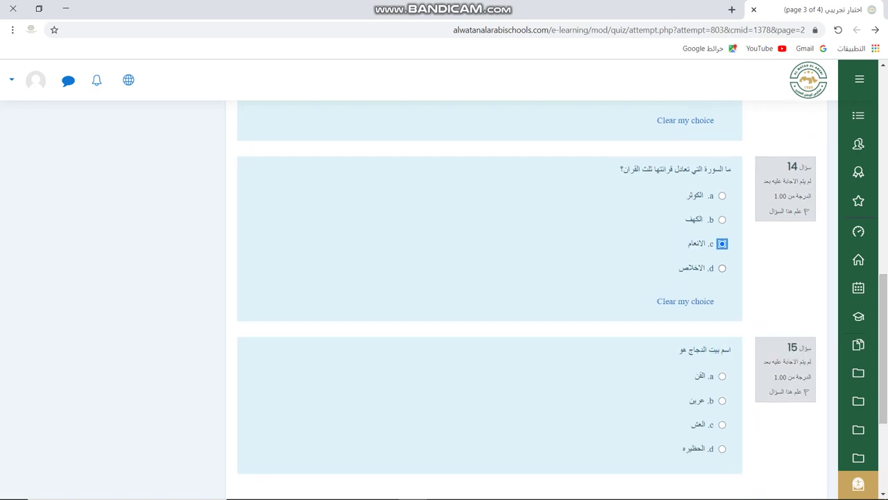
click(722, 268)
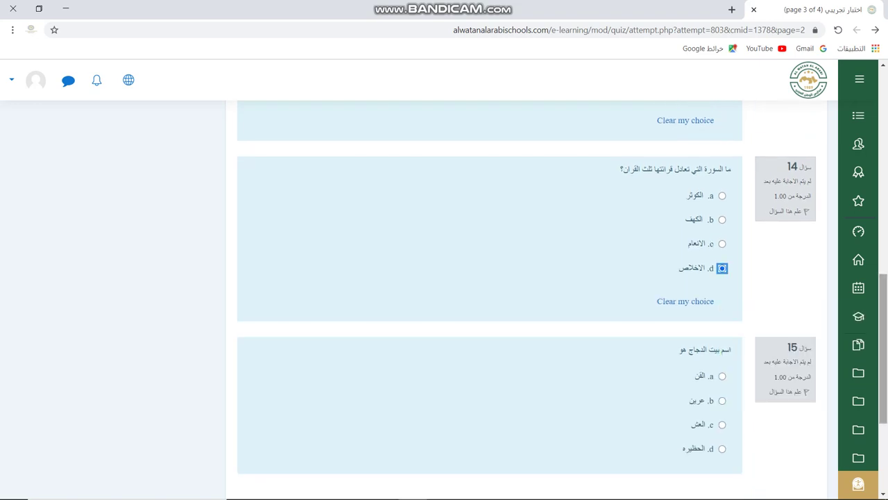
scroll(882, 347, down, 1)
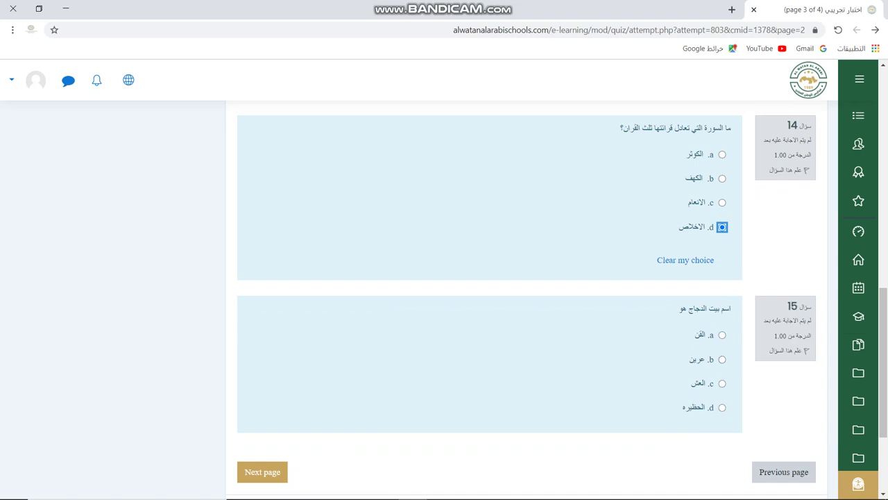
- Answer question 15 with القن and continue to the next quiz page
click(721, 334)
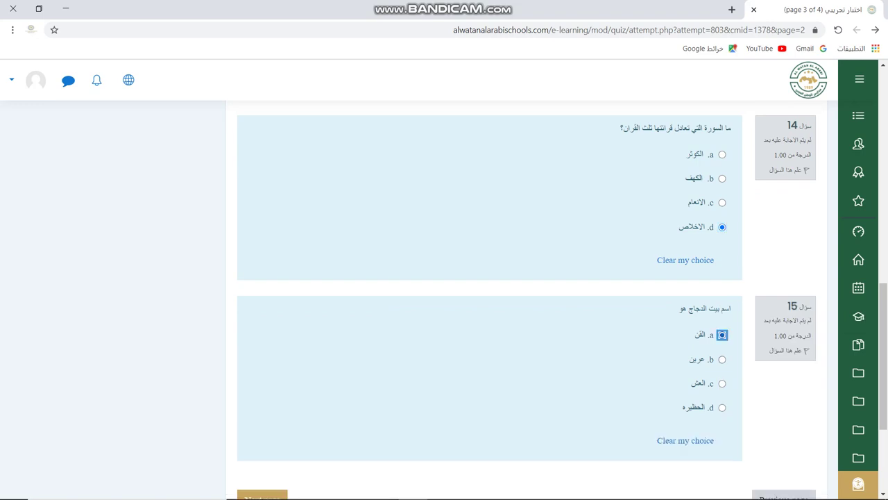
drag(883, 357, 883, 240)
scroll(527, 298, up, 4)
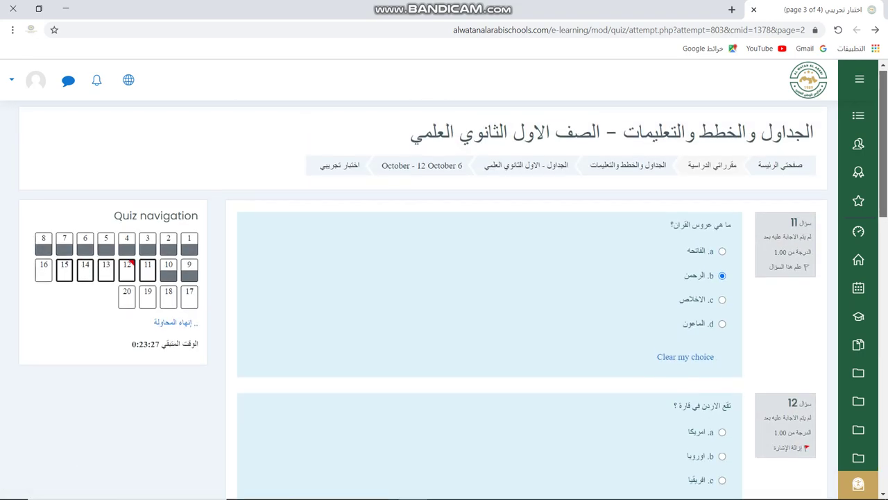
scroll(527, 298, down, 1)
scroll(489, 299, down, 2)
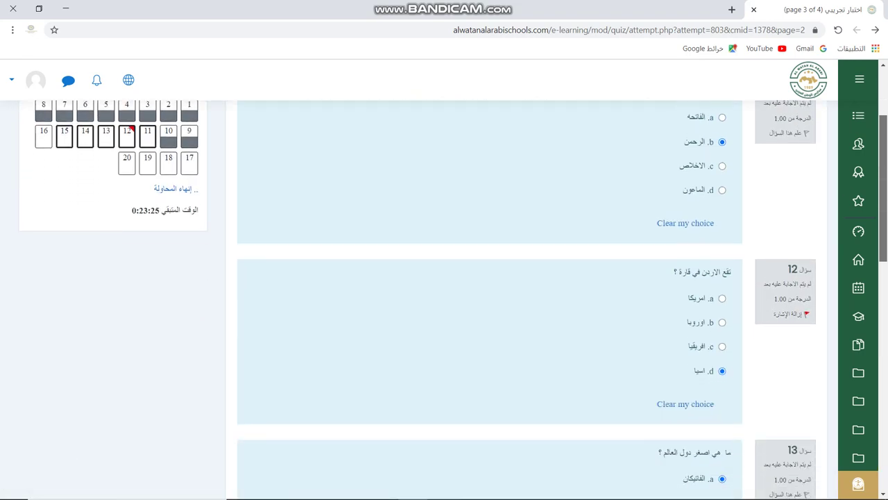
scroll(489, 299, down, 6)
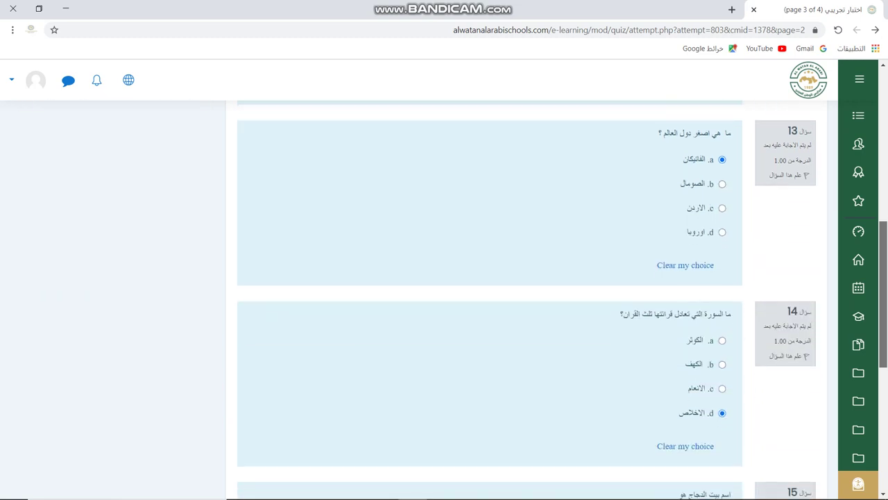
scroll(489, 299, down, 3)
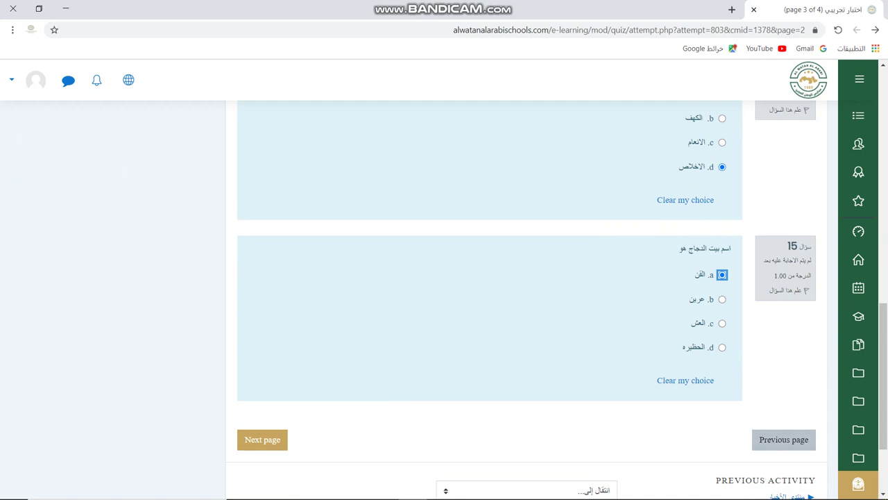
click(784, 439)
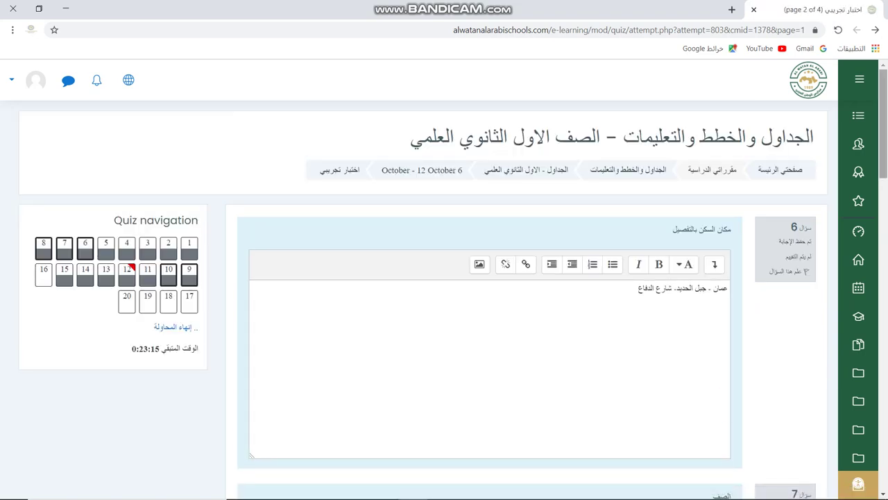
- Return to page 3, scroll past the saved answers for questions 11–15, and head to the last page
scroll(485, 313, down, 15)
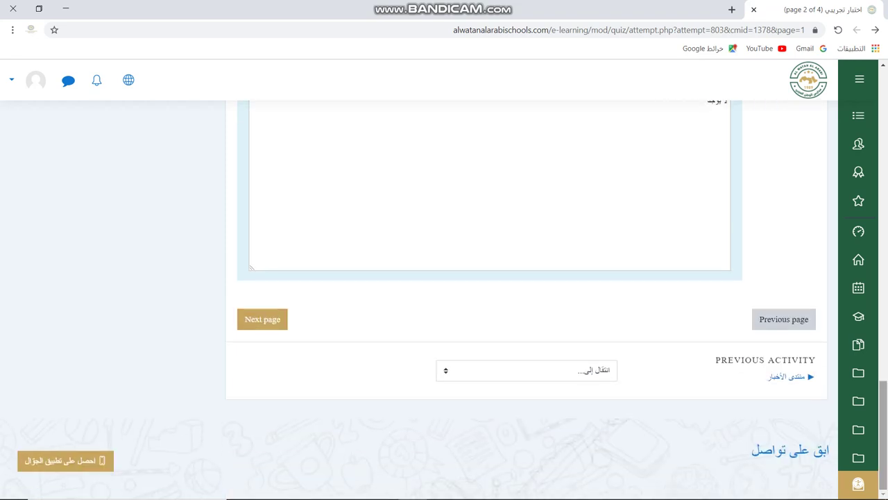
click(263, 319)
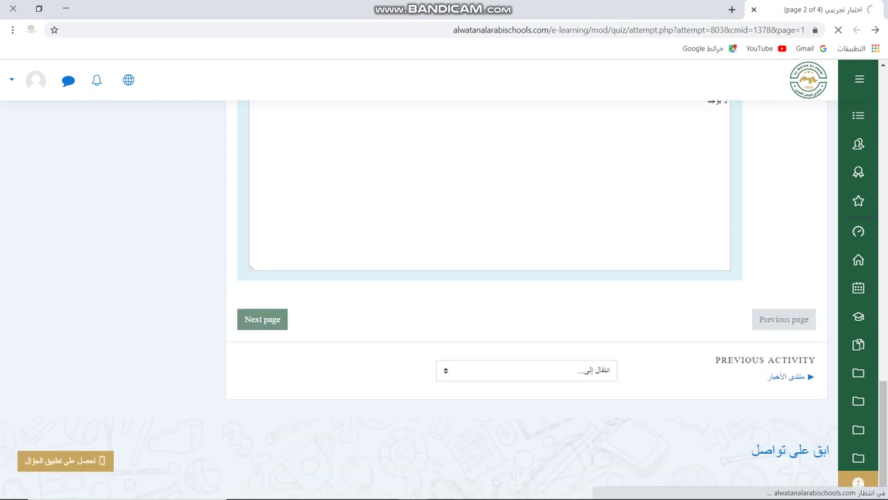
scroll(454, 279, down, 1)
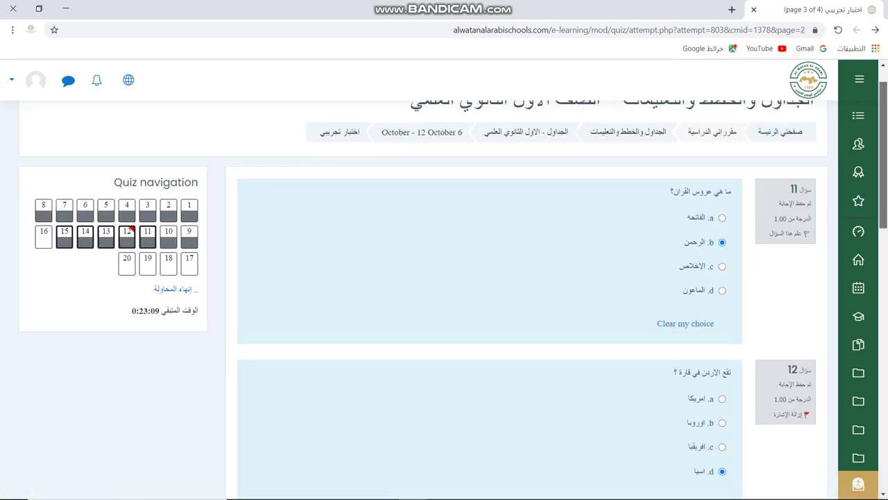
scroll(454, 279, down, 8)
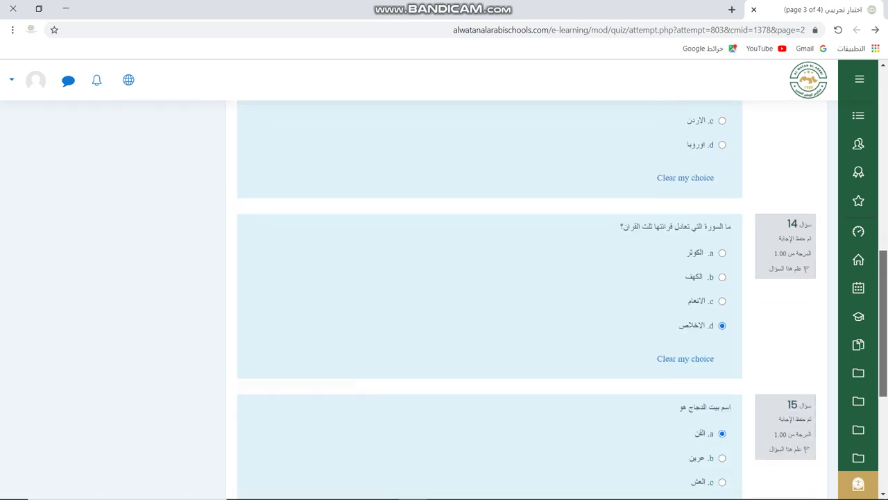
scroll(453, 279, down, 3)
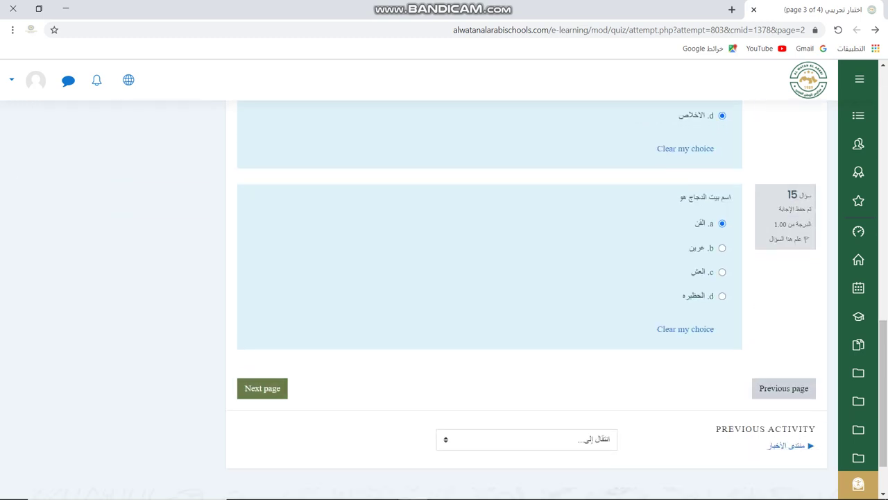
click(263, 388)
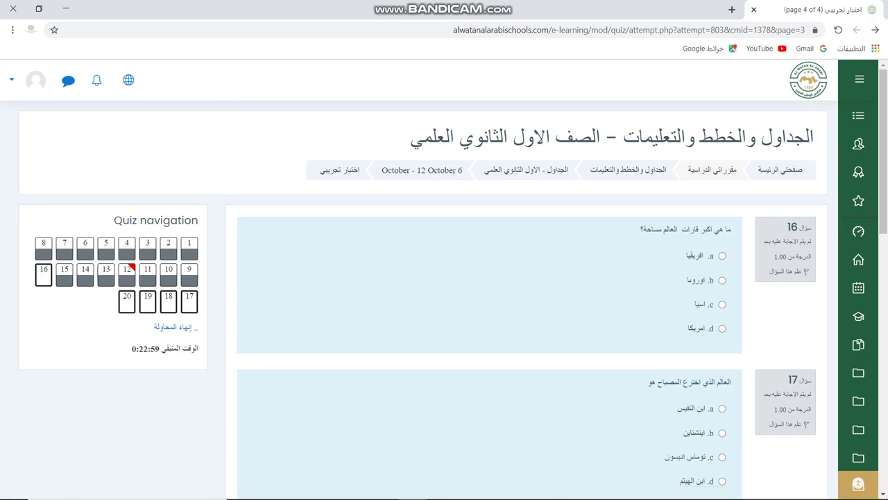
- Answer questions 16–20 with افريقيا, توماس اديسون, 8, 1914 and فيروس
click(723, 255)
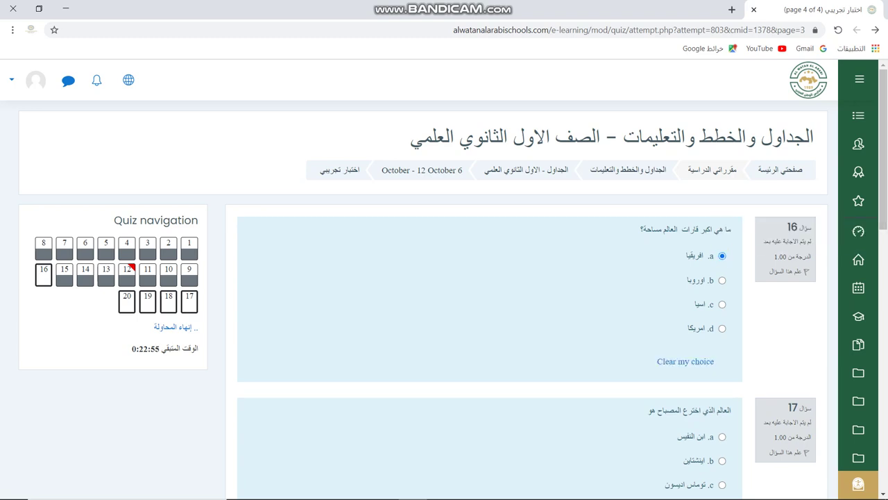
scroll(485, 278, down, 2)
scroll(486, 299, down, 1)
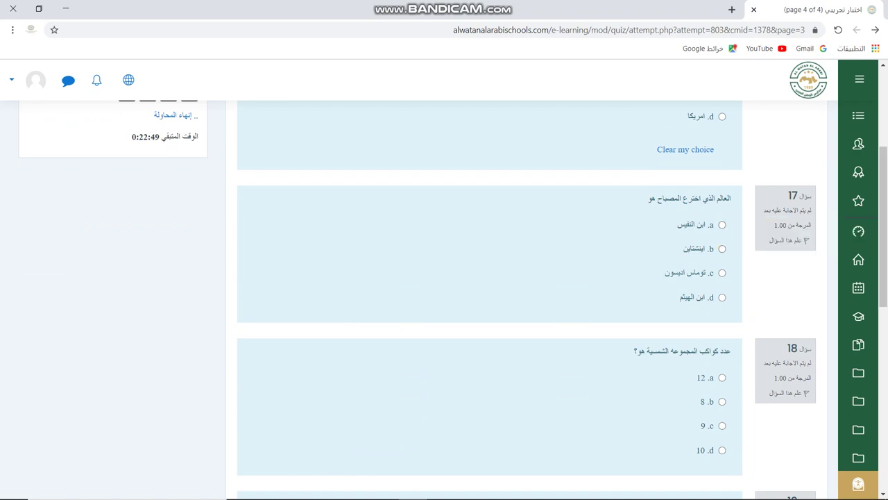
click(722, 273)
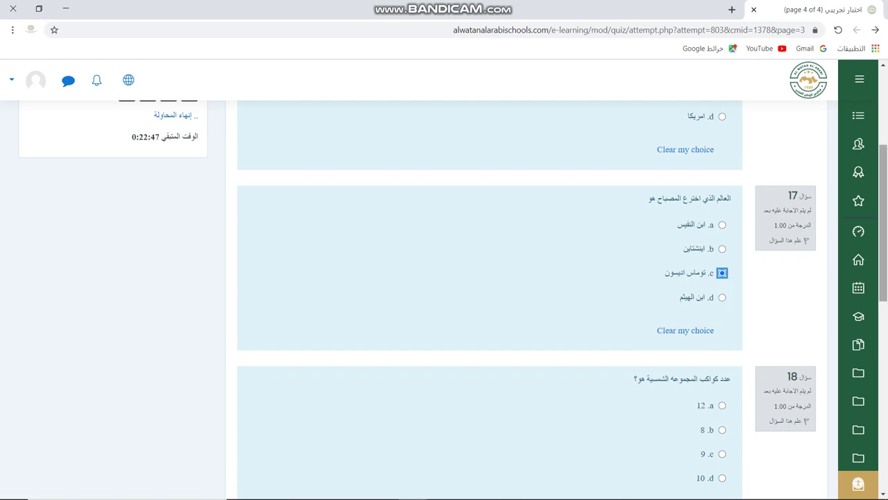
scroll(490, 299, down, 3)
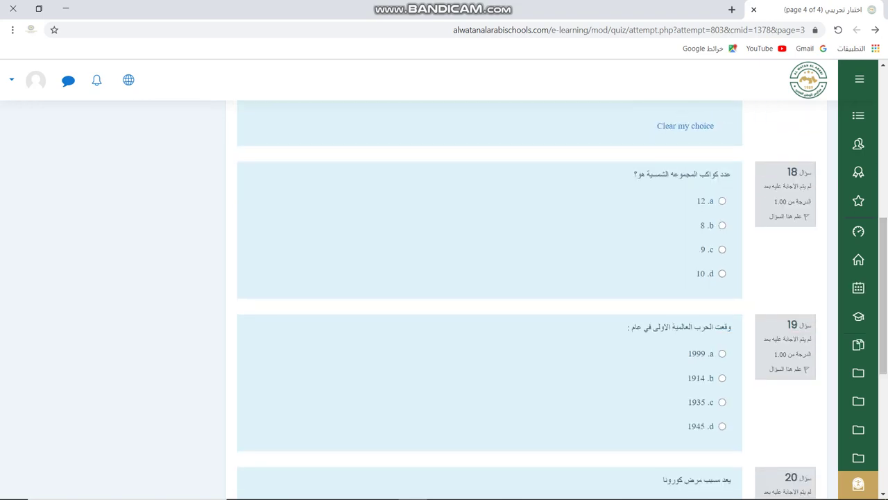
click(722, 225)
scroll(721, 224, down, 3)
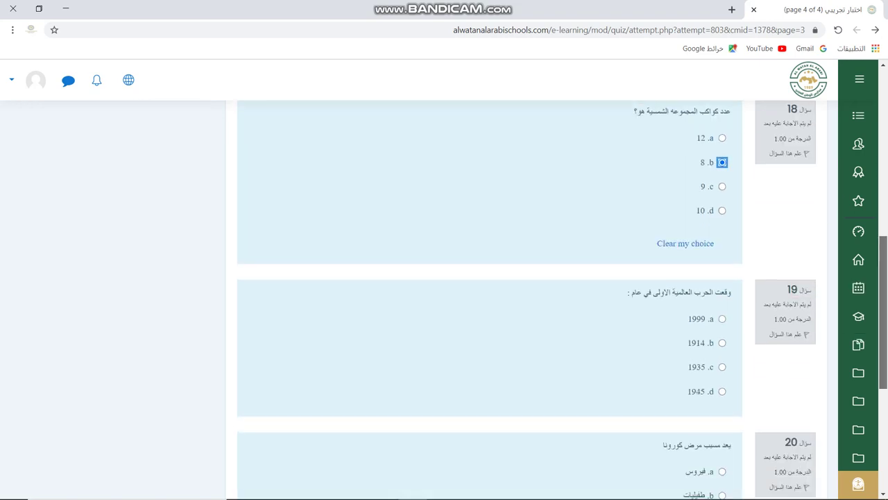
click(721, 223)
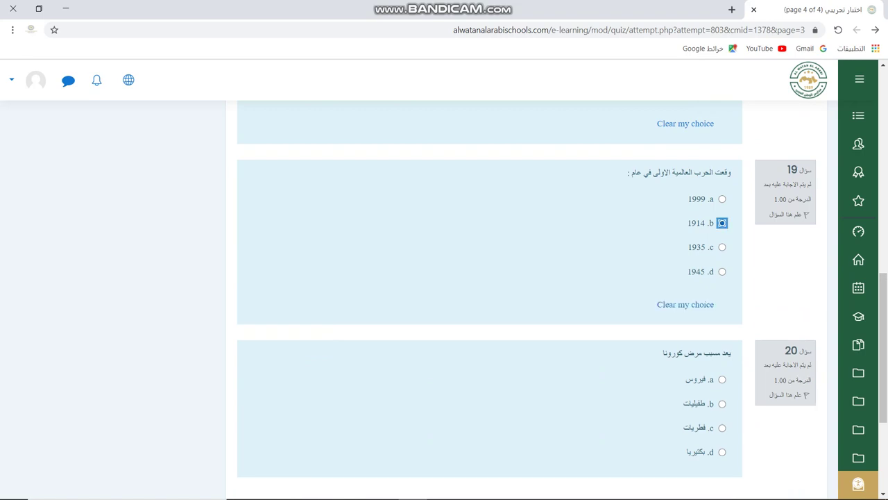
scroll(490, 299, down, 1)
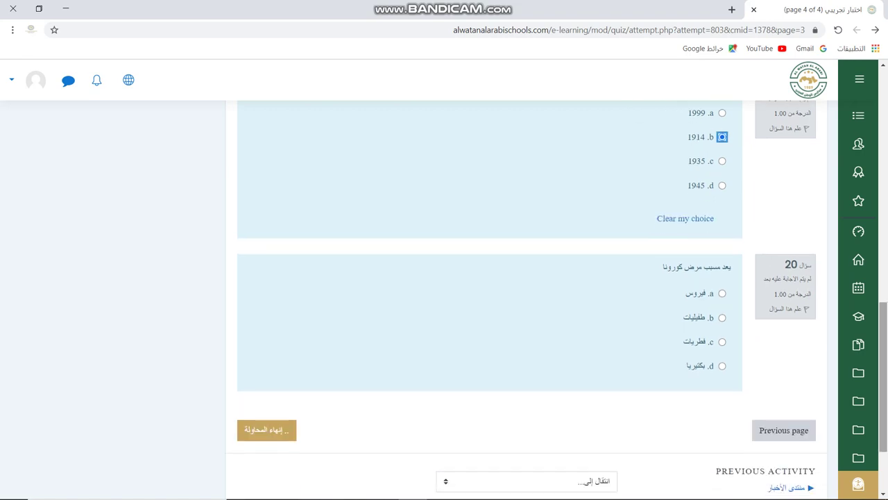
click(722, 293)
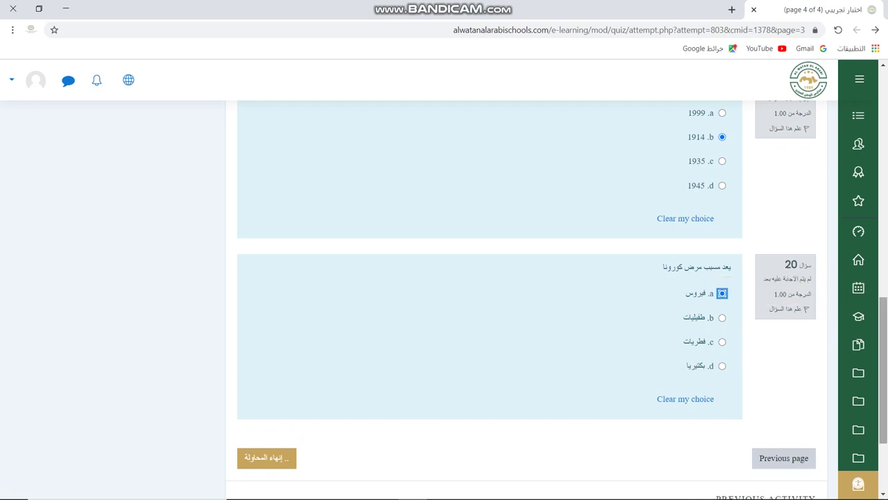
- Review the last quiz page, then finish the attempt to reach its summary
scroll(490, 298, down, 1)
scroll(490, 299, up, 10)
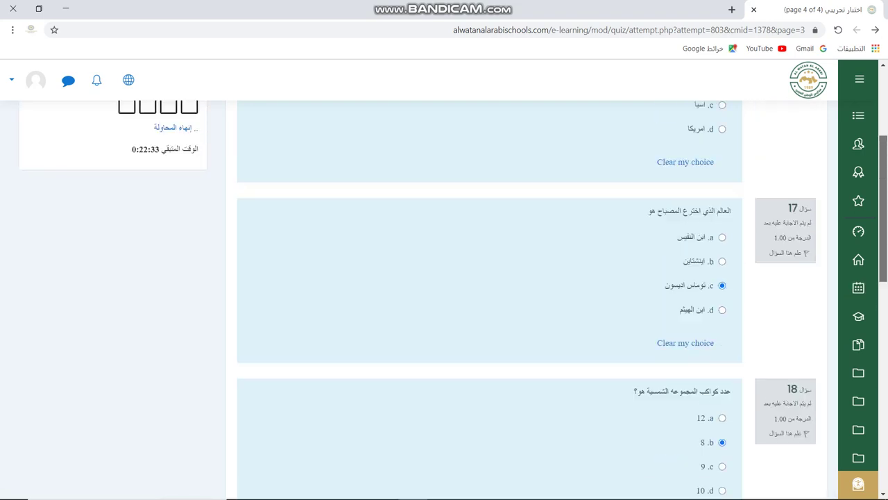
scroll(490, 298, down, 2)
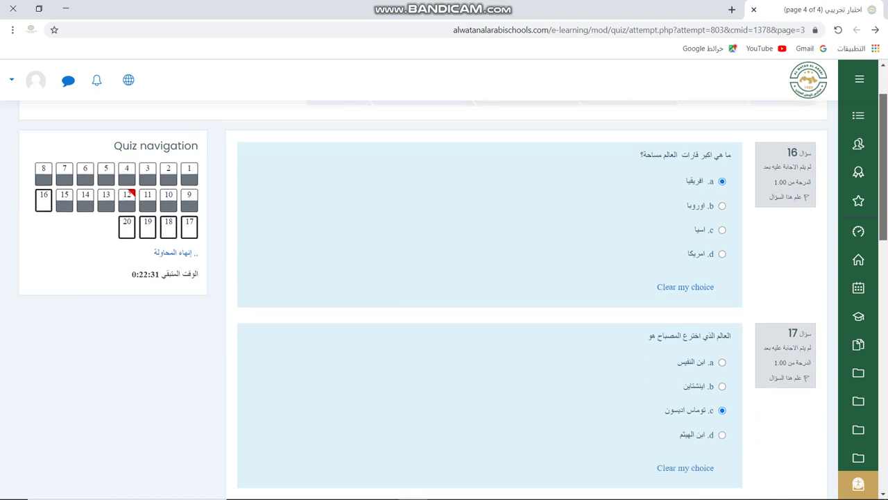
scroll(490, 298, down, 1)
scroll(490, 298, up, 3)
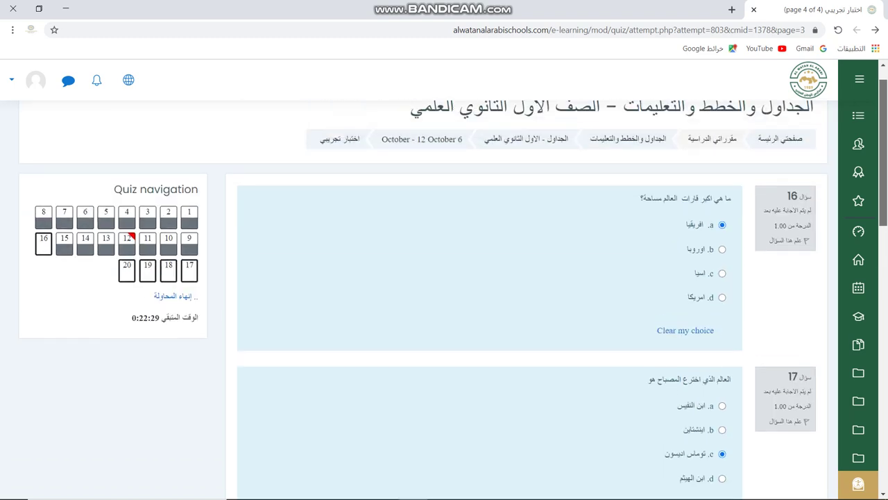
scroll(490, 299, down, 1)
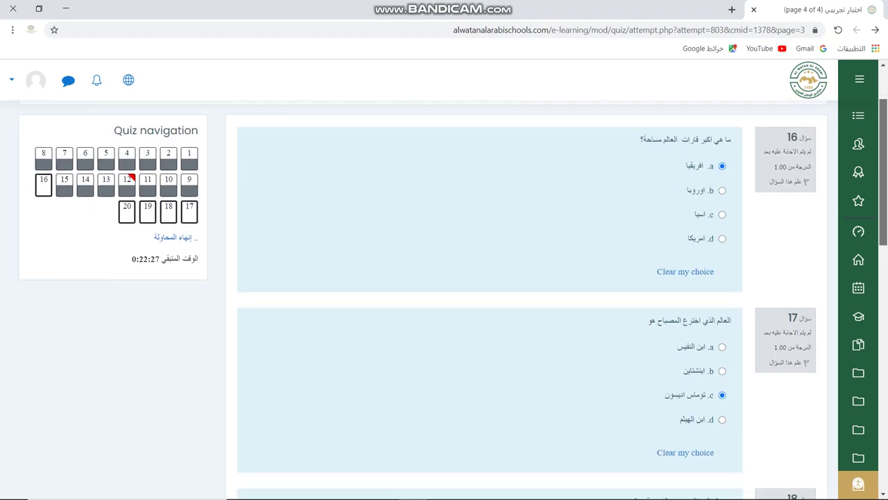
scroll(490, 299, down, 1)
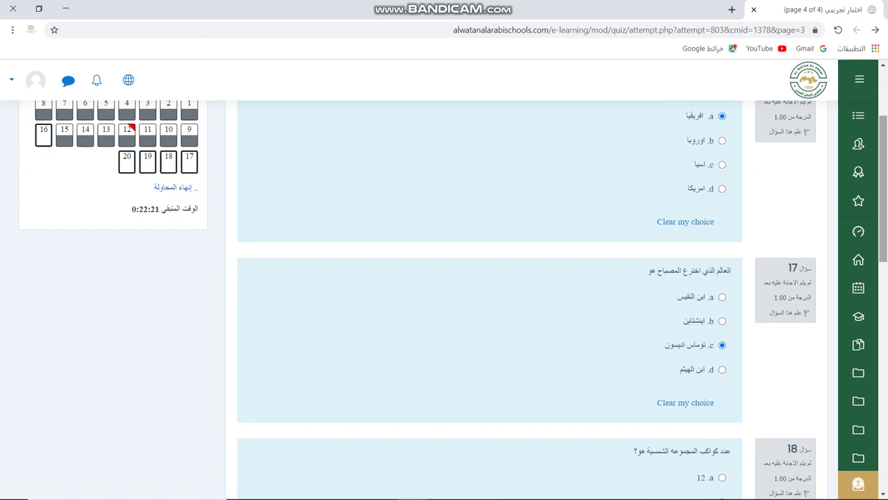
scroll(490, 299, down, 5)
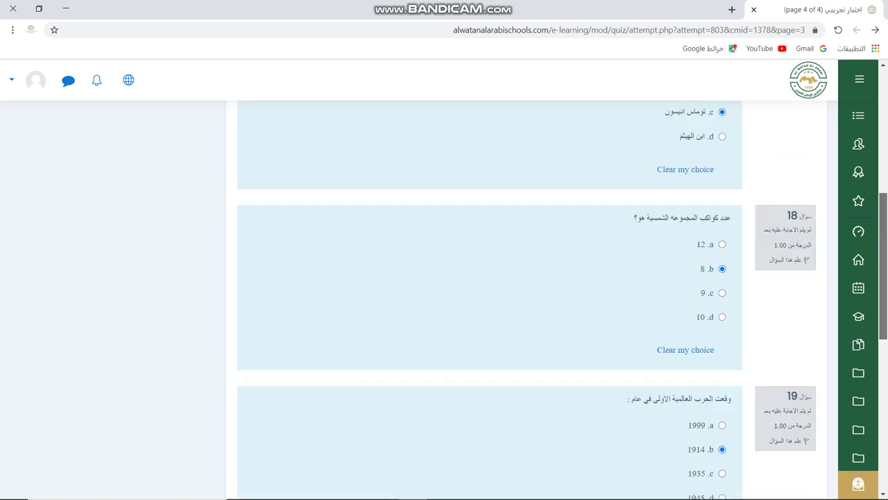
scroll(490, 299, down, 6)
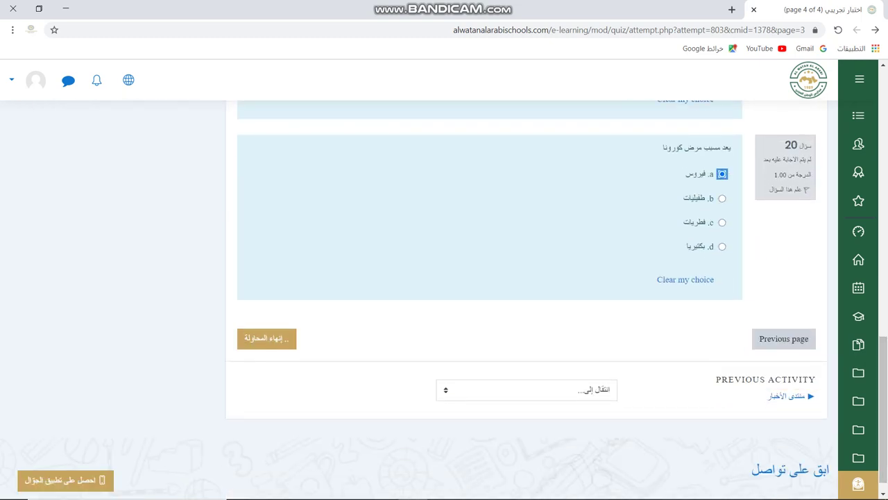
click(266, 338)
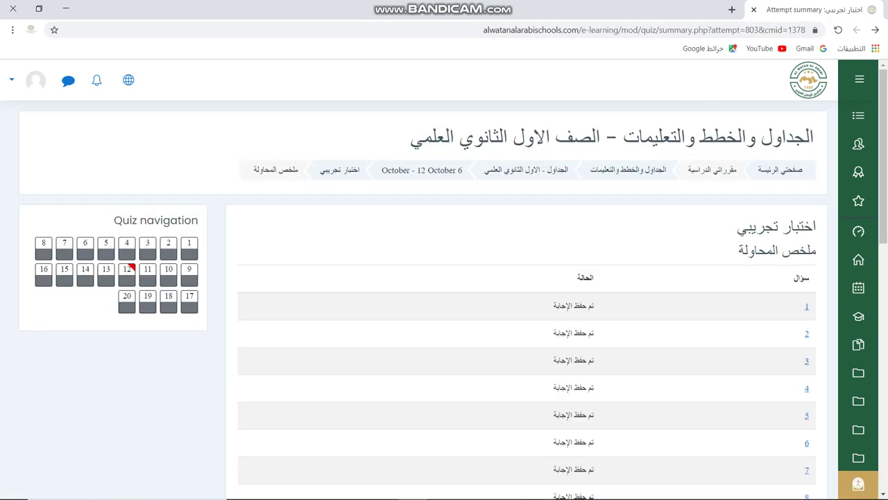
- Submit all answers, confirm the submission, and minimise the browser to the desktop
scroll(528, 298, down, 6)
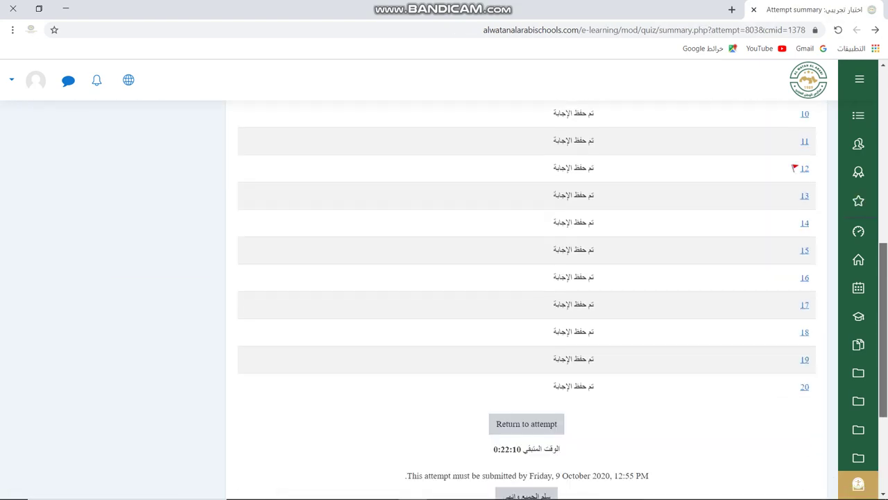
scroll(528, 299, down, 3)
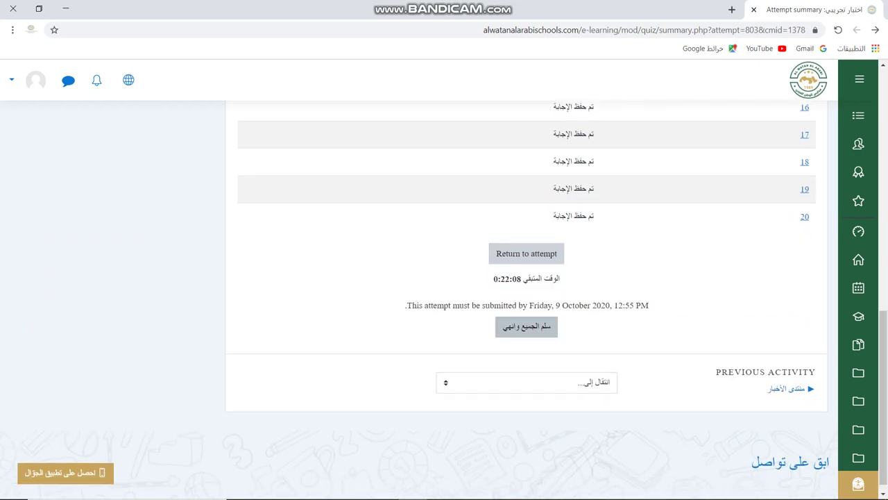
click(526, 326)
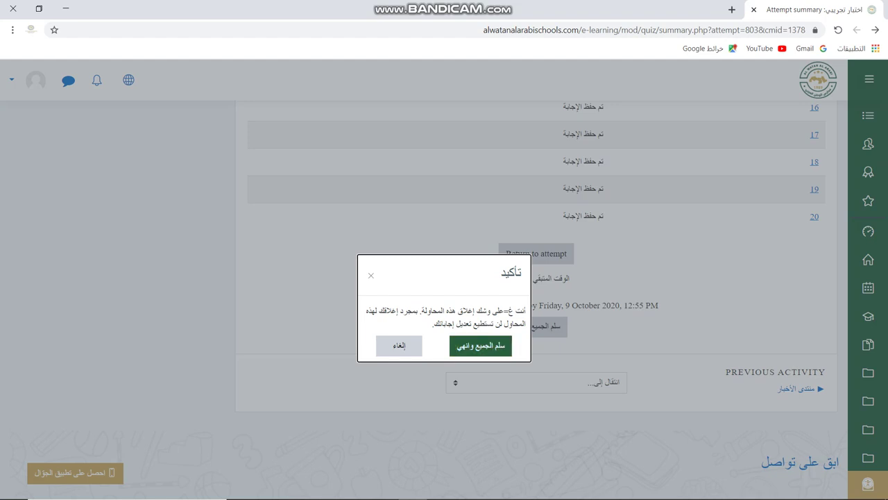
key(Return)
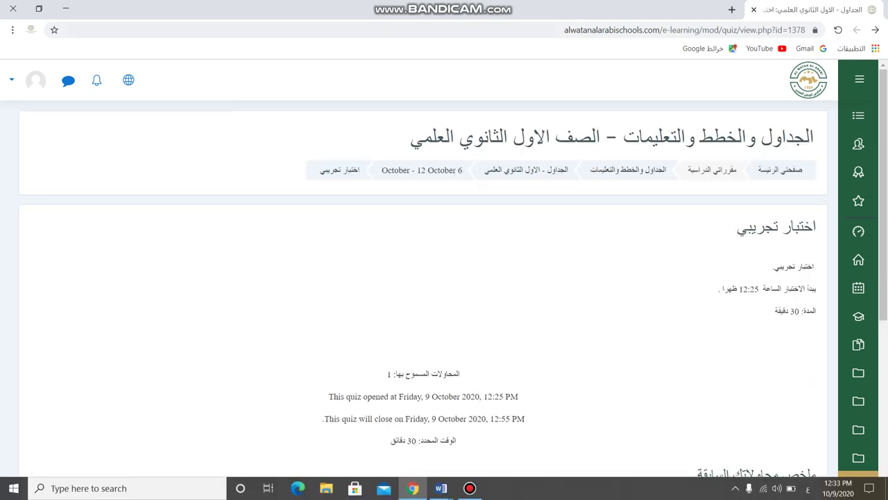
click(66, 8)
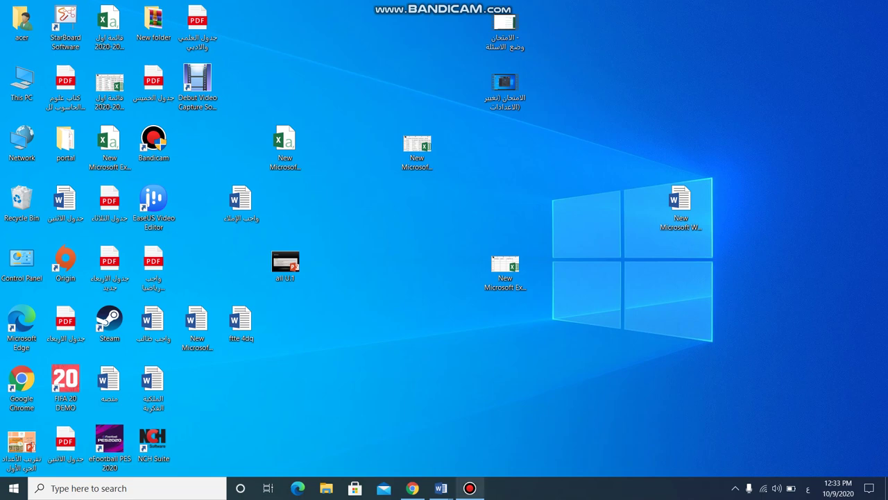
- Bring up Bandicam's main window from the taskbar while recording continues
click(470, 488)
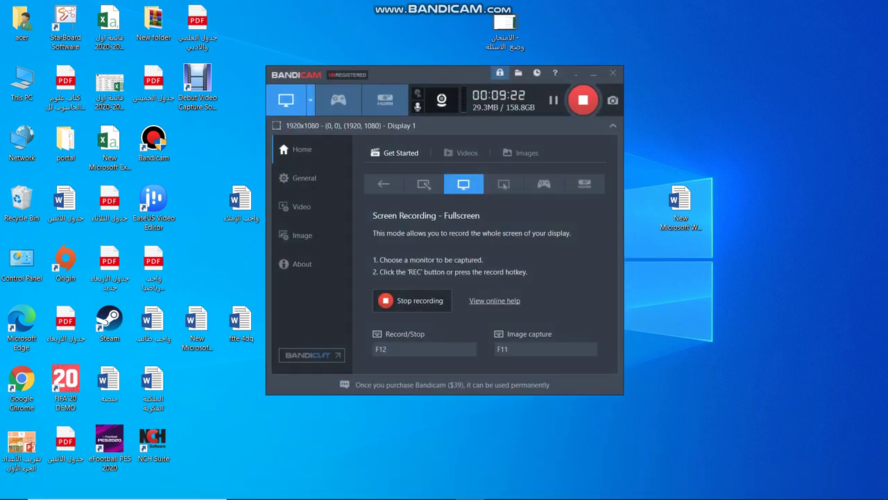